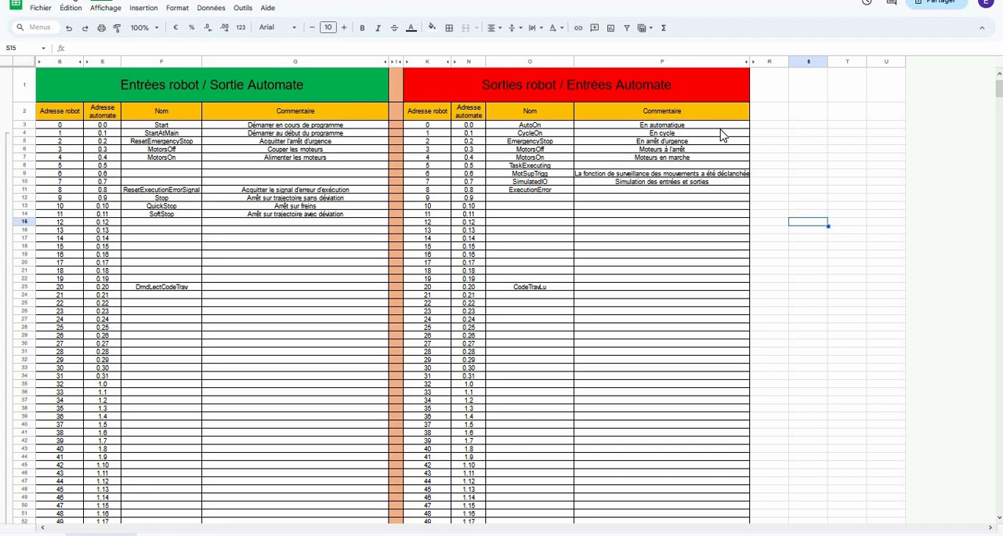
- Examine row 23 of the exchange table, checking the robot addresses of the DmdLectCodeTrav input and CodeTravLu output
{"action": "left_click", "coordinate": [164, 272]}
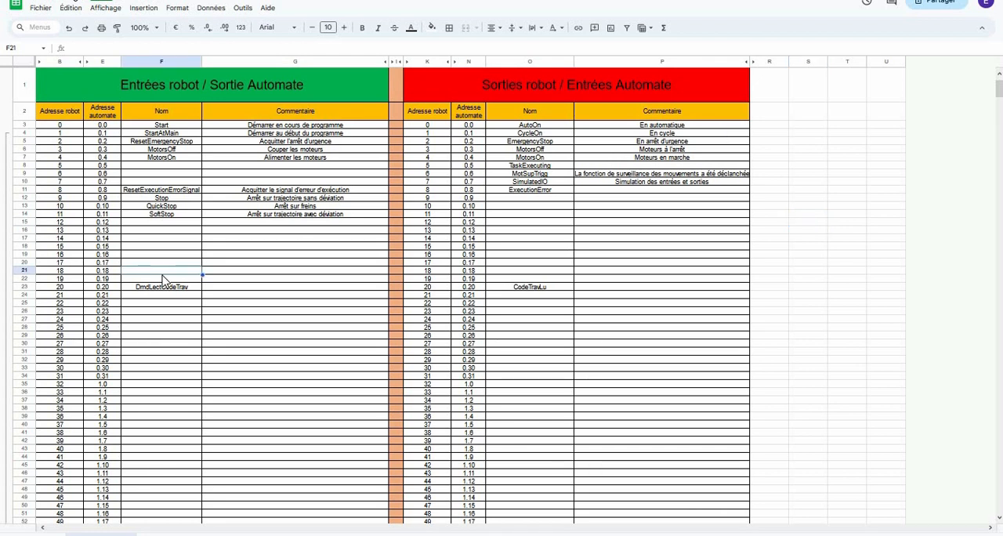
{"action": "left_click", "coordinate": [141, 287]}
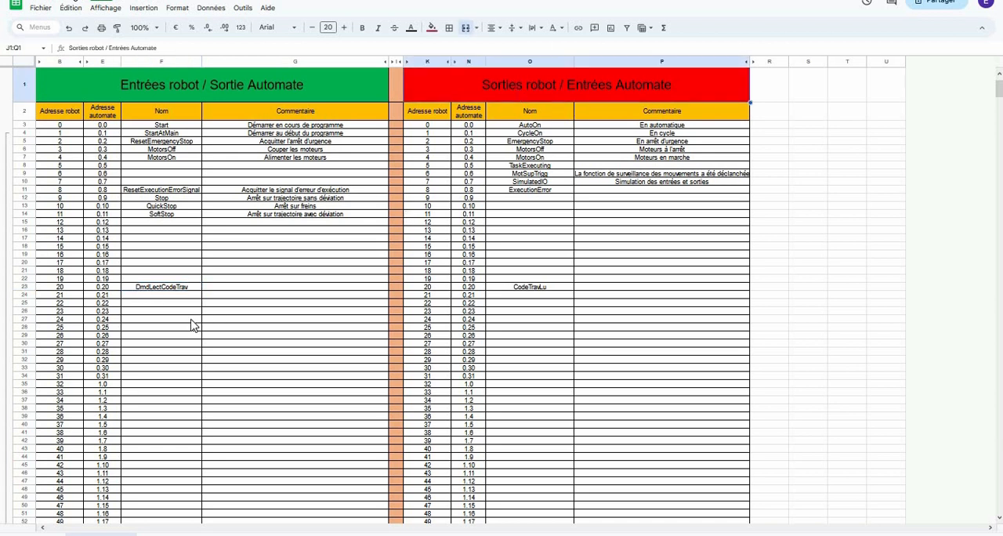
{"action": "left_click", "coordinate": [537, 288]}
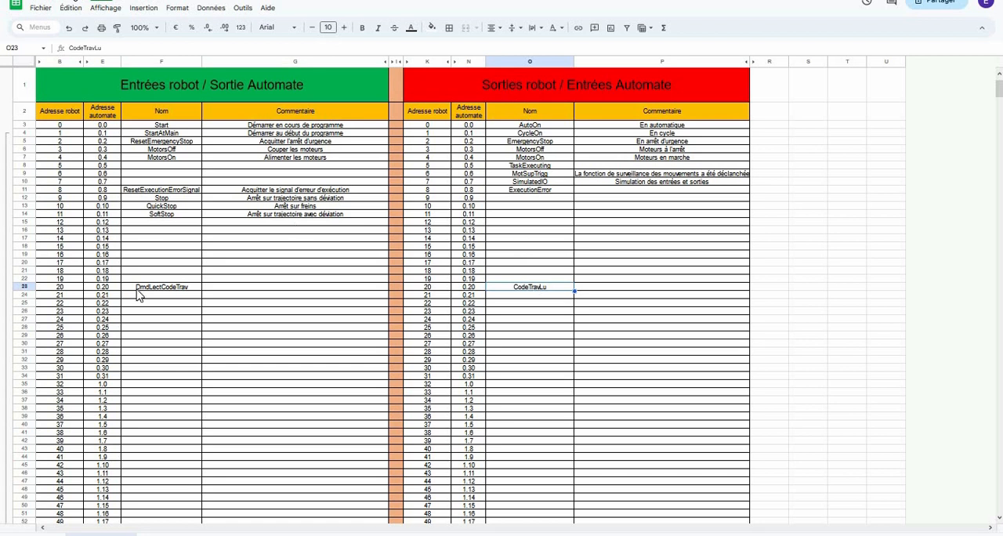
{"action": "key", "text": "Up"}
{"action": "key", "text": "Up"}
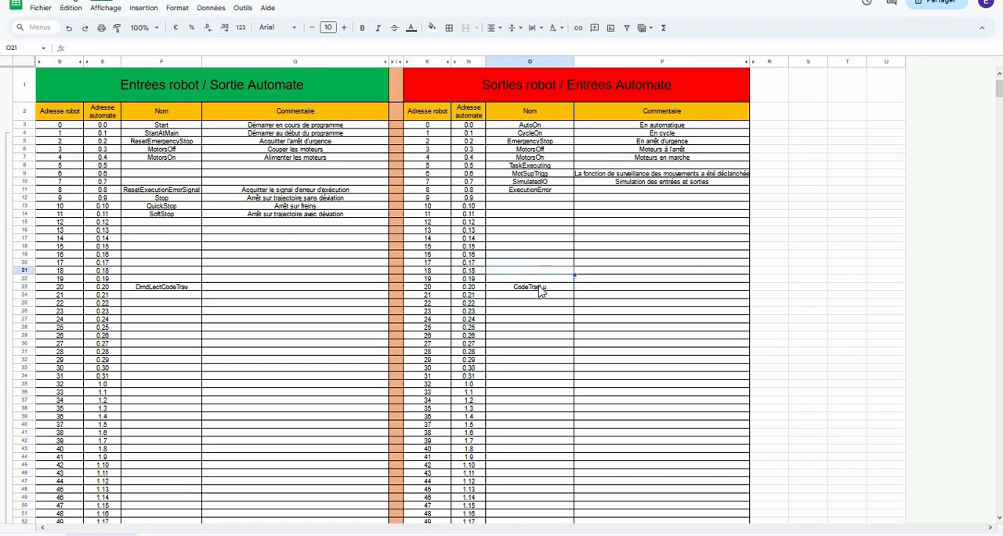
{"action": "left_click", "coordinate": [539, 288]}
{"action": "key", "text": "Left"}
{"action": "key", "text": "Left"}
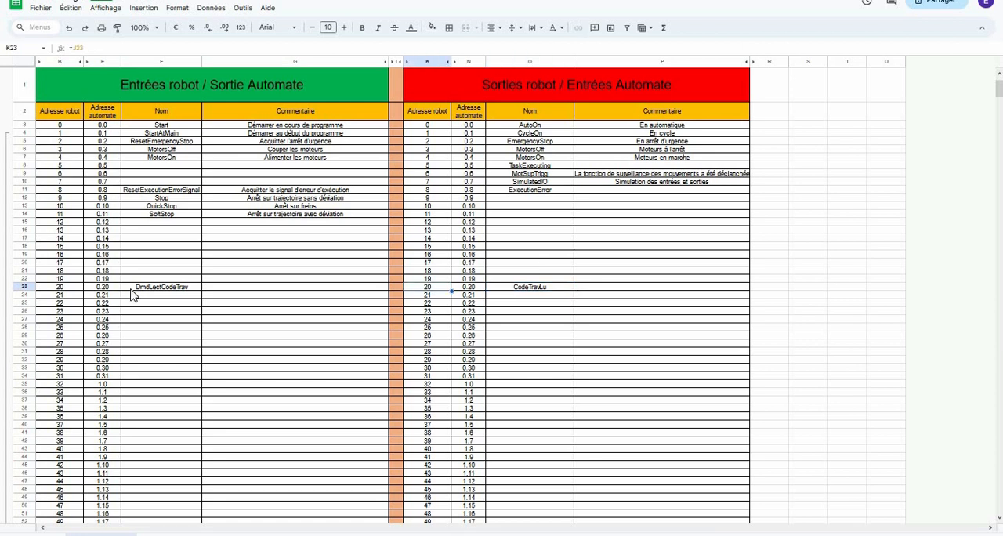
{"action": "left_click", "coordinate": [67, 289]}
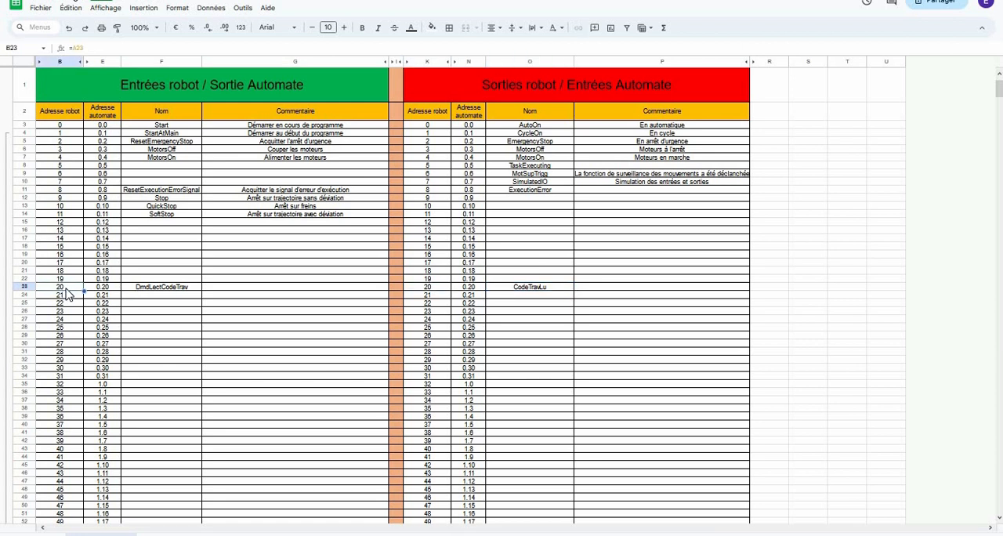
{"action": "key", "text": "Right"}
{"action": "key", "text": "Right"}
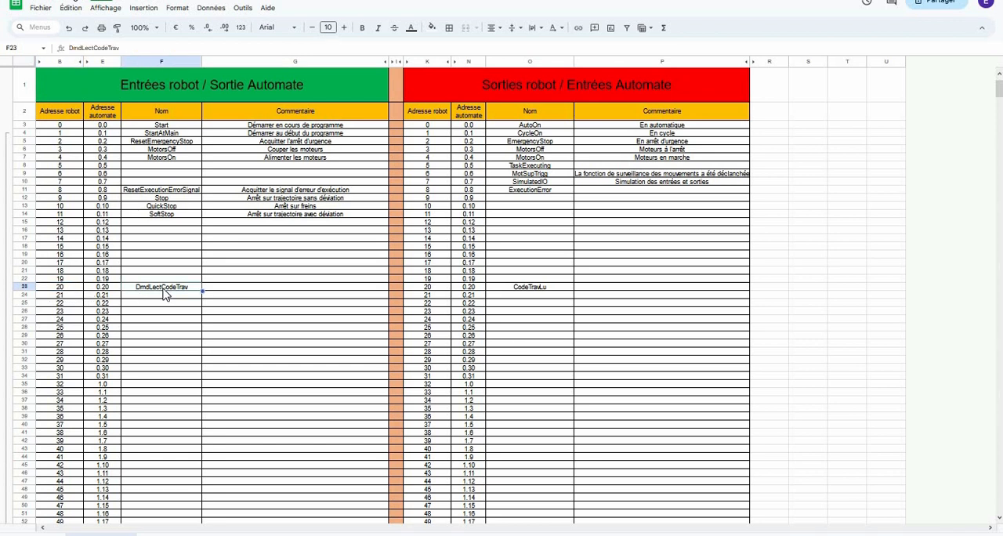
{"action": "key", "text": "Left"}
{"action": "key", "text": "Left"}
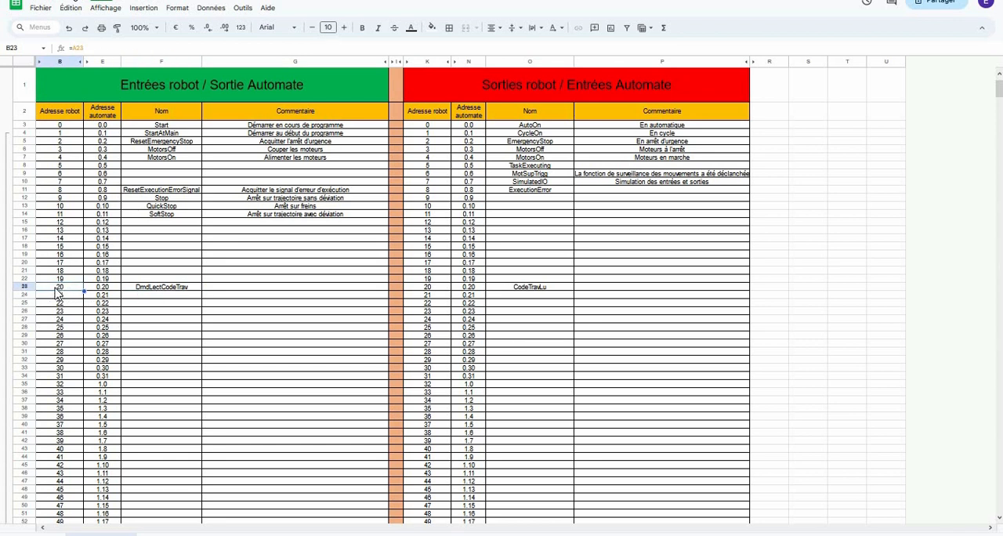
{"action": "left_click", "coordinate": [441, 290]}
- Find the CodeTravail and CodeTravail_EC entries further down the table and check their first and last robot addresses
{"action": "scroll", "coordinate": [248, 359], "scroll_direction": "down", "scroll_amount": 20}
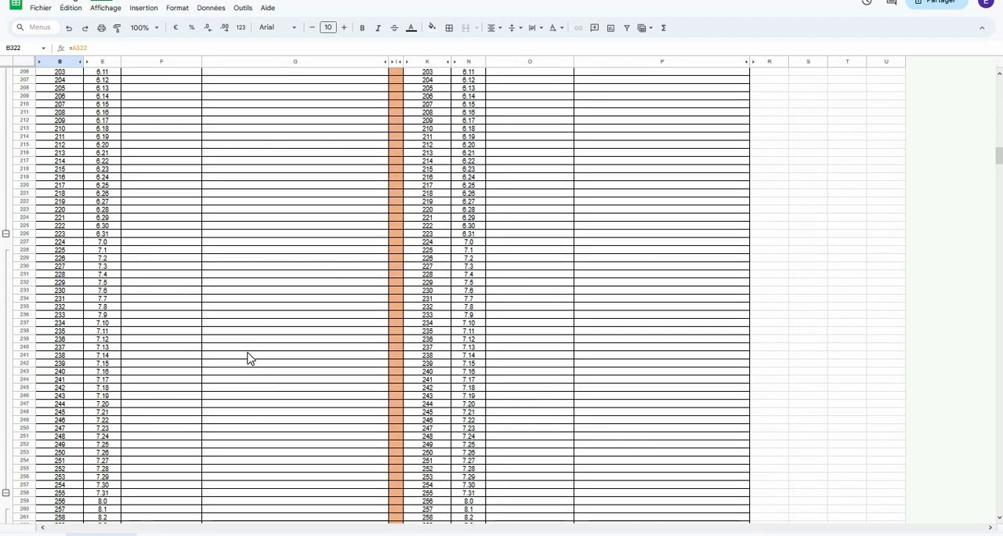
{"action": "scroll", "coordinate": [248, 358], "scroll_direction": "up", "scroll_amount": 5}
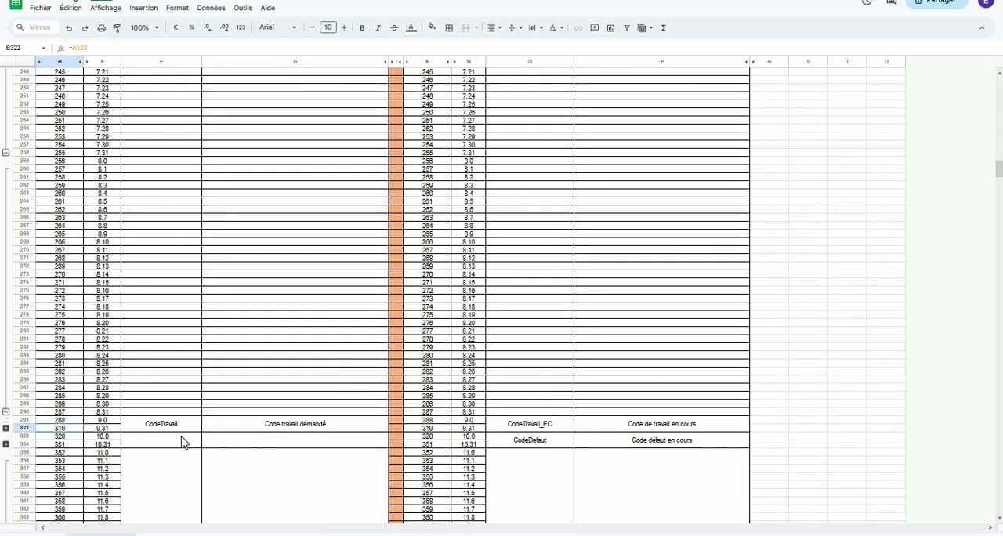
{"action": "left_click", "coordinate": [174, 429]}
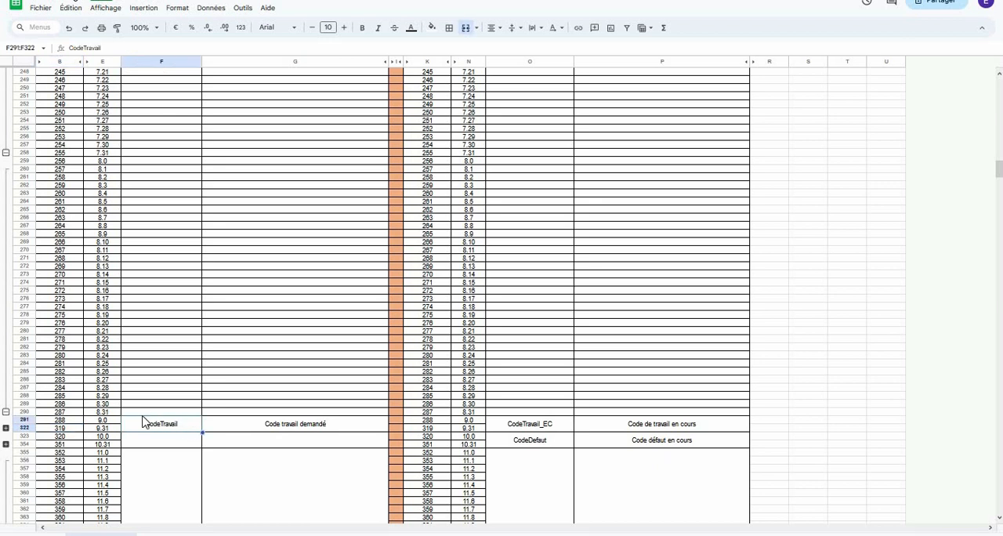
{"action": "left_click", "coordinate": [65, 421]}
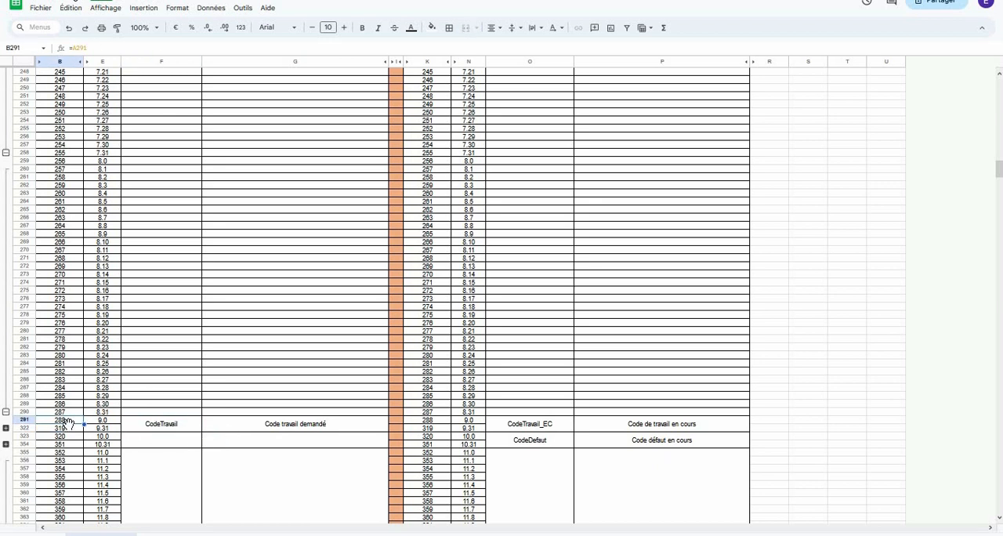
{"action": "left_click", "coordinate": [66, 429]}
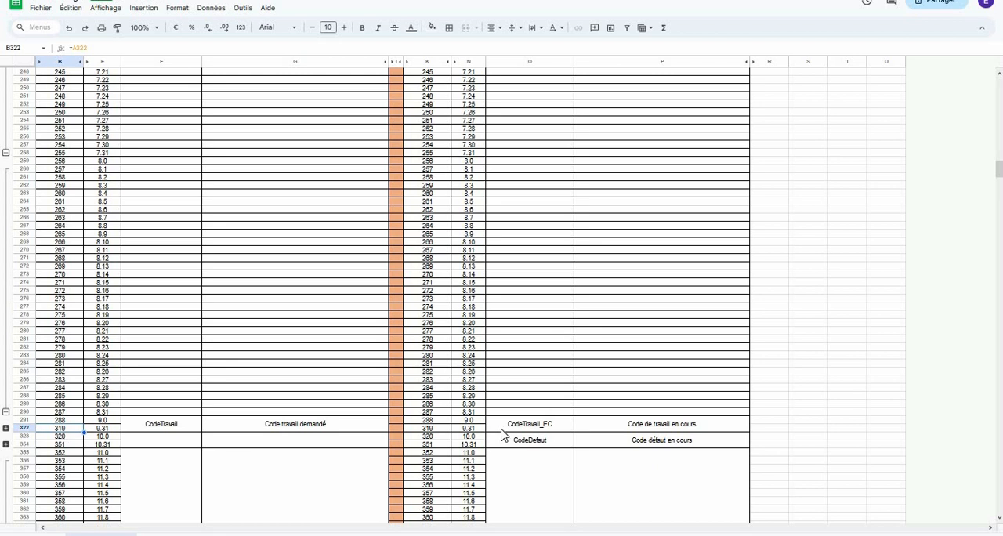
{"action": "left_click", "coordinate": [513, 429]}
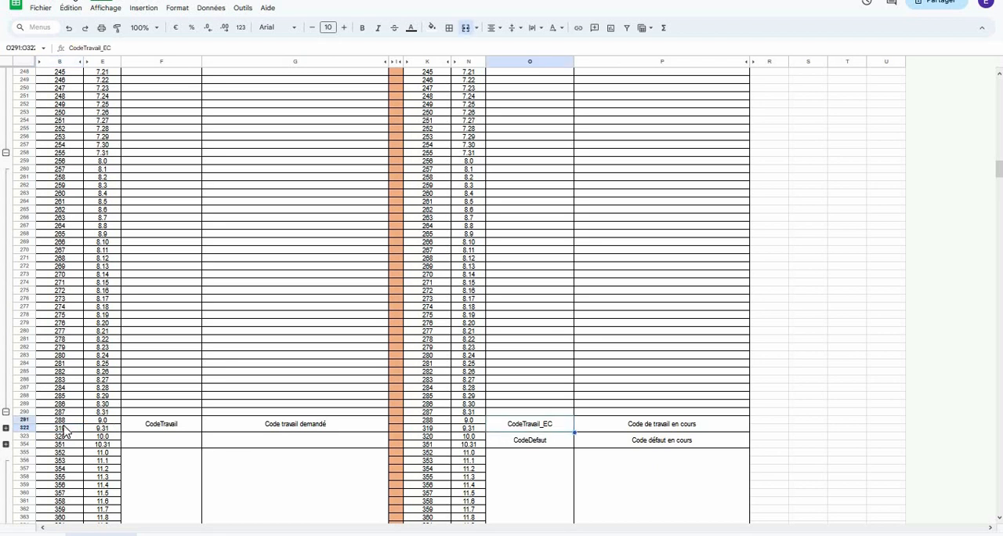
- Expand the grouped rows 292 to 321 and examine the individual bit addresses covered by CodeTravail and CodeTravail_EC
{"action": "left_click", "coordinate": [6, 429]}
{"action": "scroll", "coordinate": [193, 362], "scroll_direction": "down", "scroll_amount": 3}
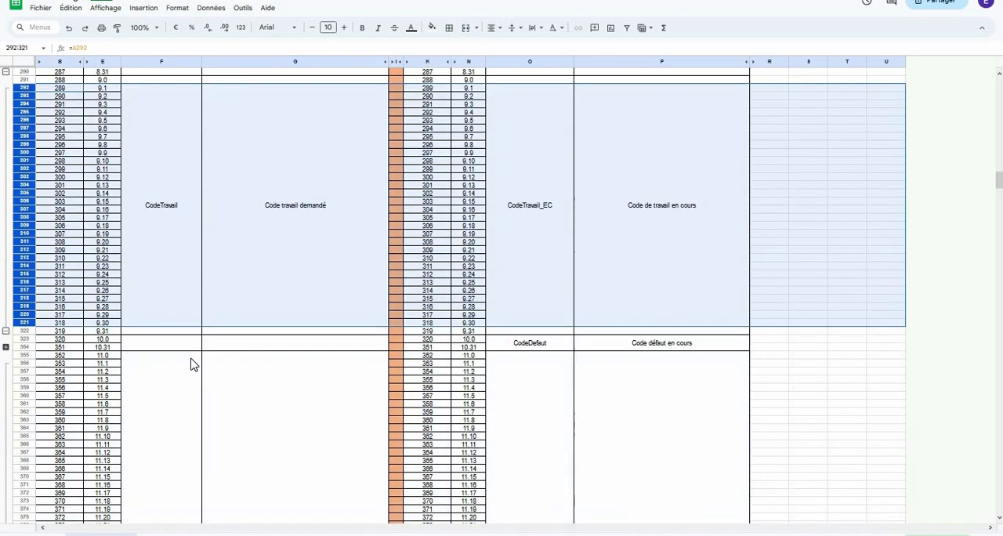
{"action": "left_click", "coordinate": [110, 250]}
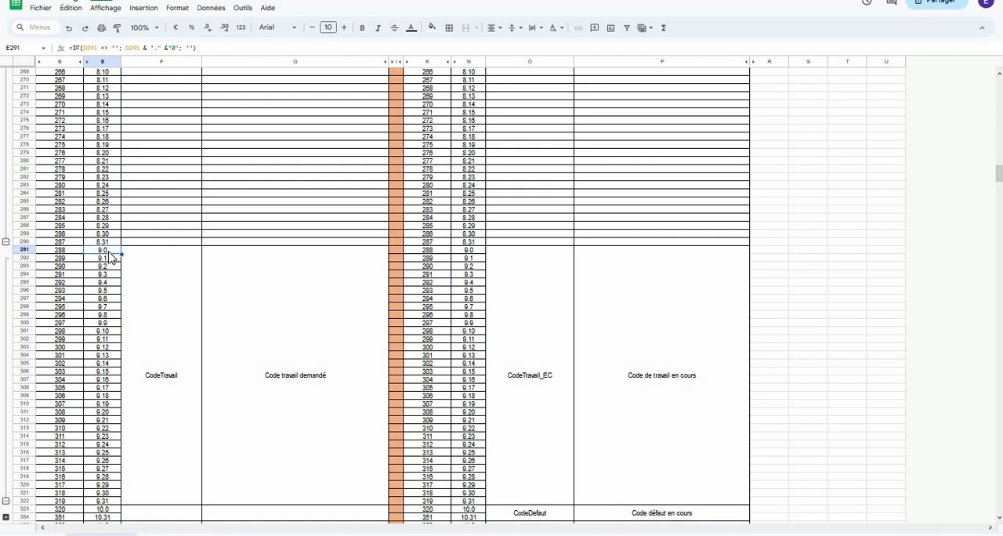
{"action": "left_click", "coordinate": [111, 502]}
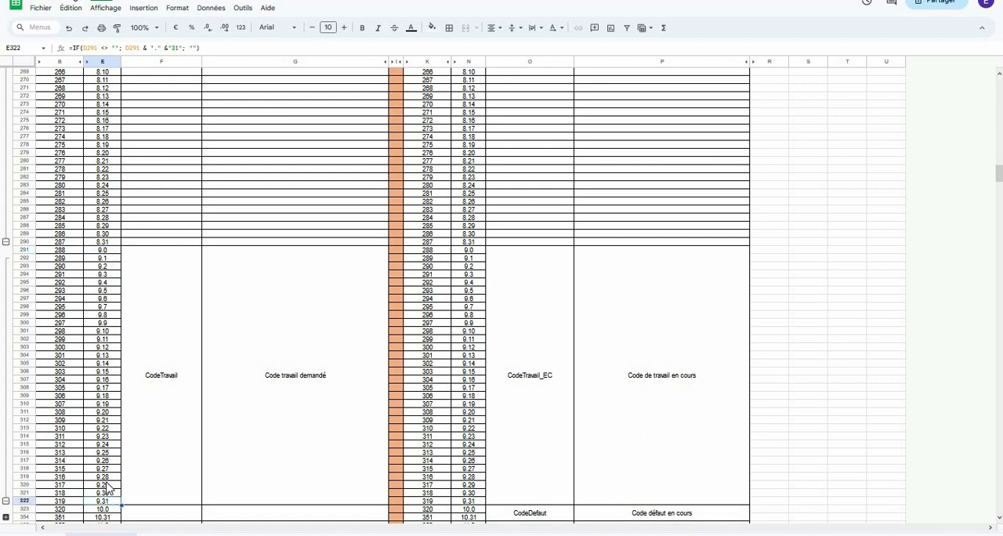
{"action": "left_click_drag", "start_coordinate": [106, 251], "coordinate": [113, 497]}
{"action": "left_click", "coordinate": [177, 345]}
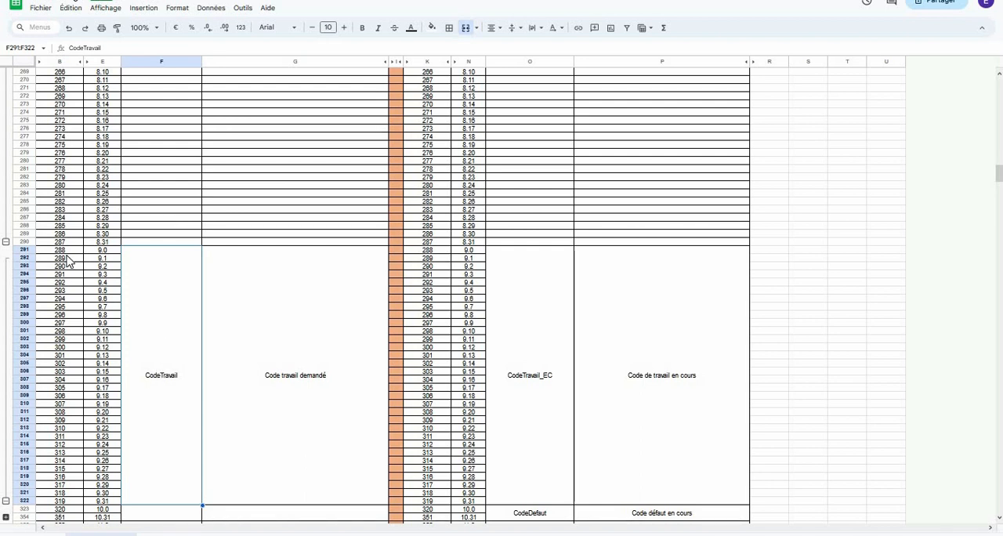
{"action": "left_click_drag", "start_coordinate": [661, 376], "coordinate": [70, 270]}
{"action": "left_click", "coordinate": [198, 278]}
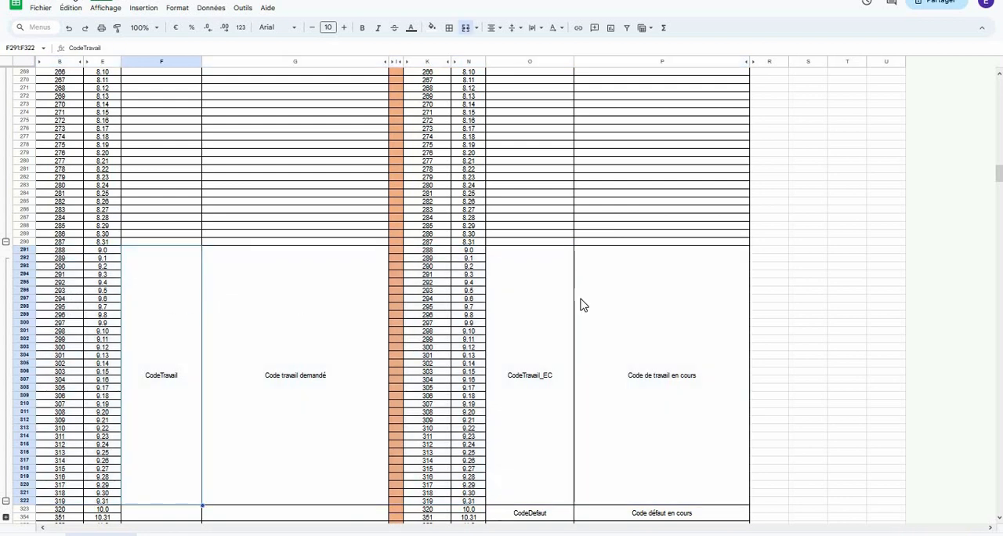
{"action": "left_click_drag", "start_coordinate": [176, 288], "coordinate": [636, 305]}
{"action": "left_click", "coordinate": [636, 305]}
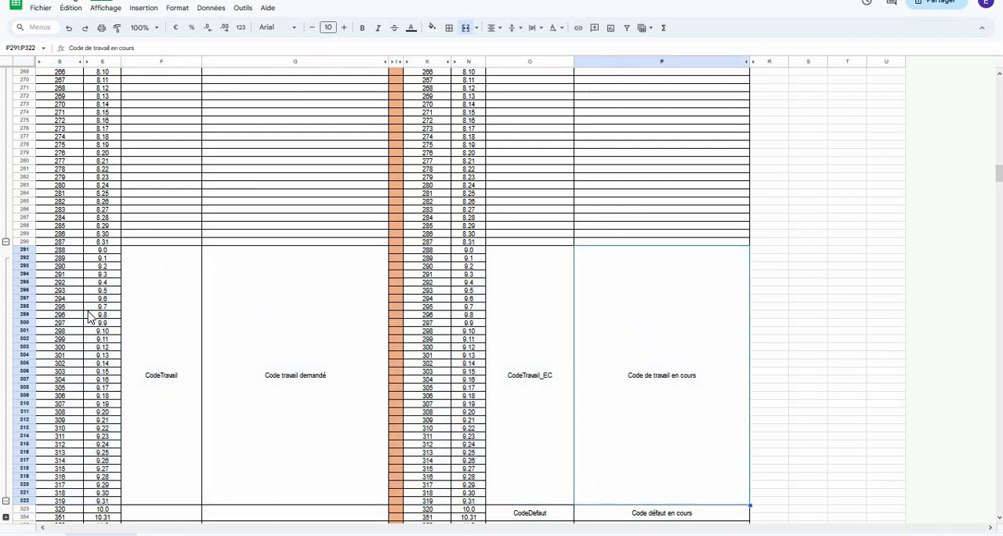
{"action": "left_click", "coordinate": [165, 290]}
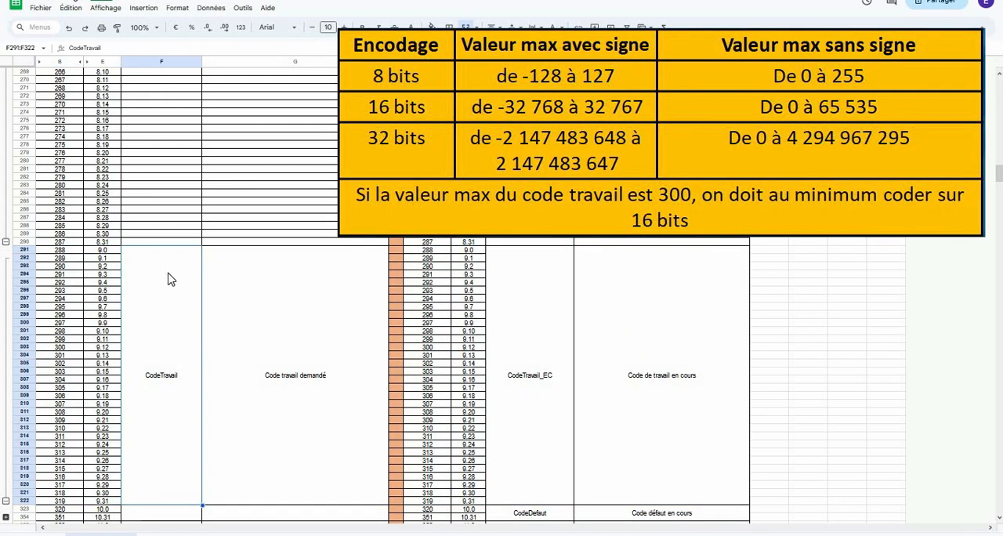
{"action": "left_click", "coordinate": [227, 306]}
{"action": "left_click", "coordinate": [136, 305]}
{"action": "mouse_move", "coordinate": [101, 254]}
{"action": "left_mouse_down"}
{"action": "mouse_move", "coordinate": [104, 316]}
{"action": "mouse_move", "coordinate": [110, 259]}
{"action": "mouse_move", "coordinate": [118, 371]}
{"action": "left_mouse_up"}
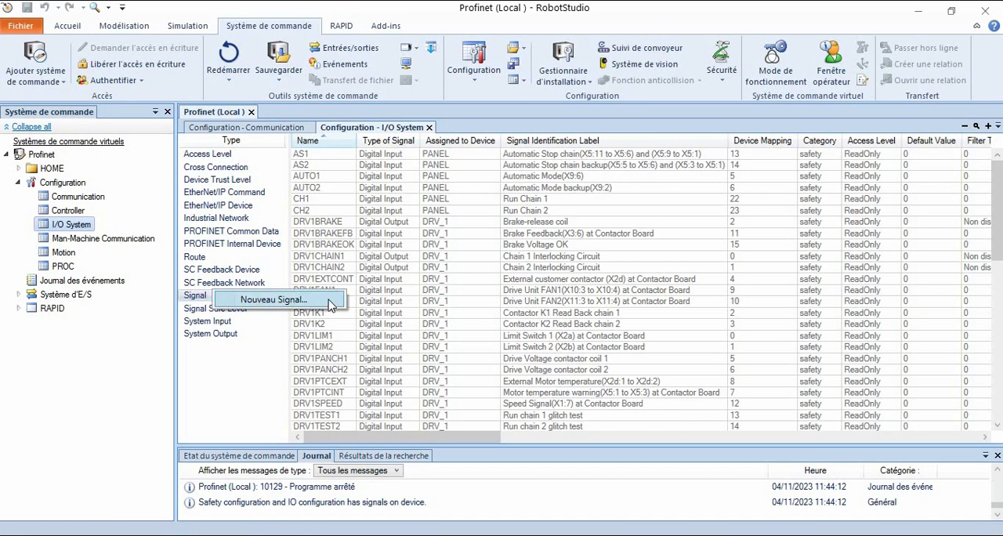
- Switch to RobotStudio and start a new I/O System signal named Pdi_DmdLectCodeTrav
{"action": "left_click", "coordinate": [325, 299]}
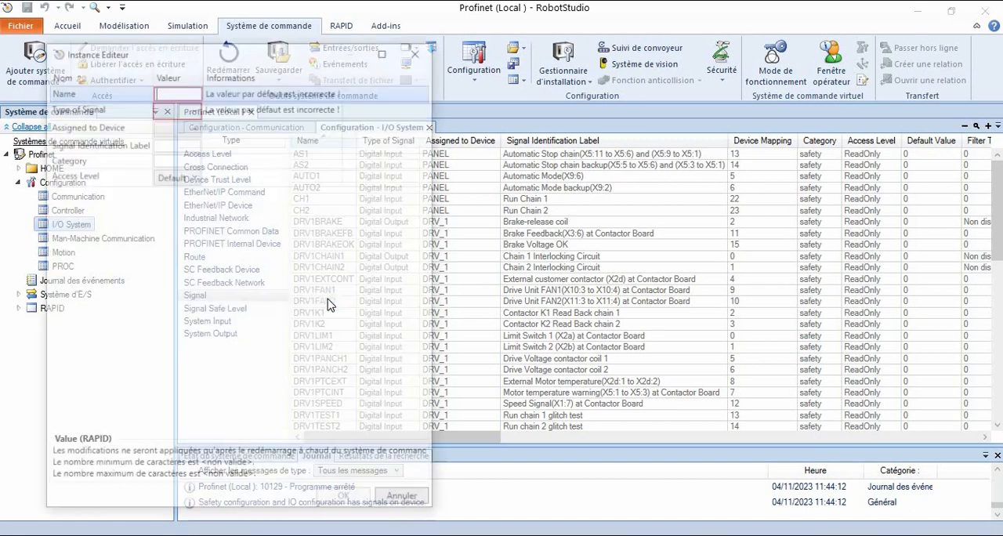
{"action": "left_click_drag", "start_coordinate": [202, 47], "coordinate": [352, 73]}
{"action": "type", "text": "P"}
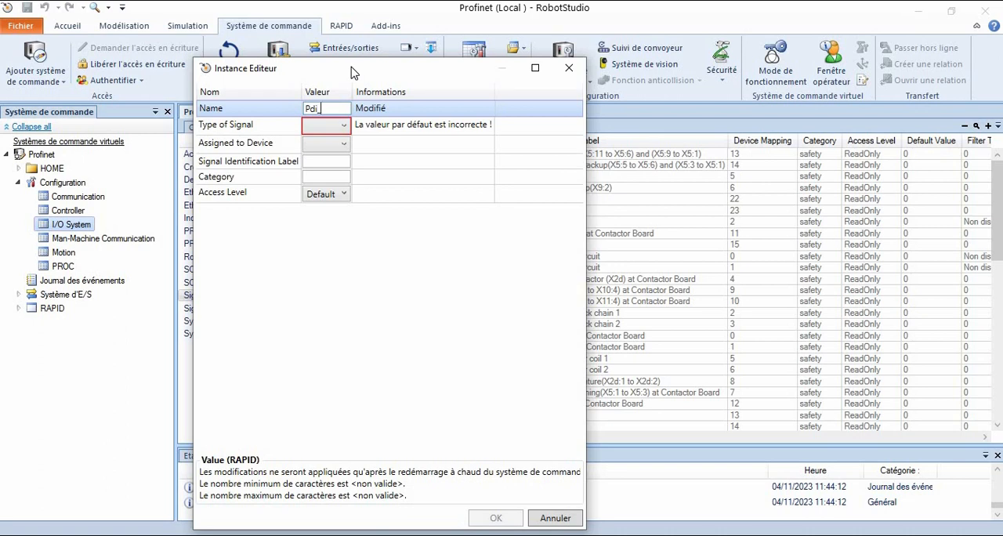
{"action": "type", "text": "di_DmdLectC"}
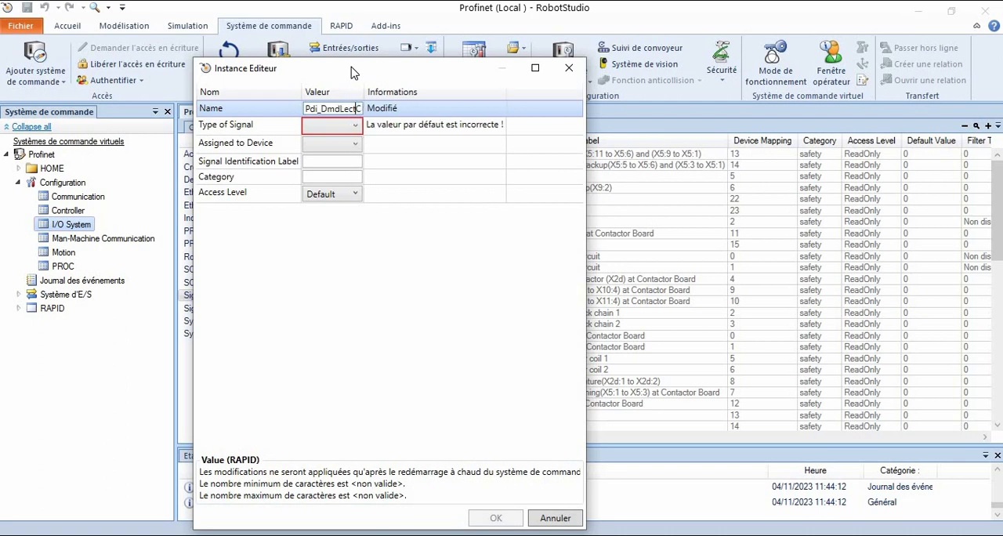
{"action": "type", "text": "odeTrav"}
- Define the signal as a Digital Input assigned to PN_Internal_Device with device mapping 20, and accept it
{"action": "left_click", "coordinate": [347, 125]}
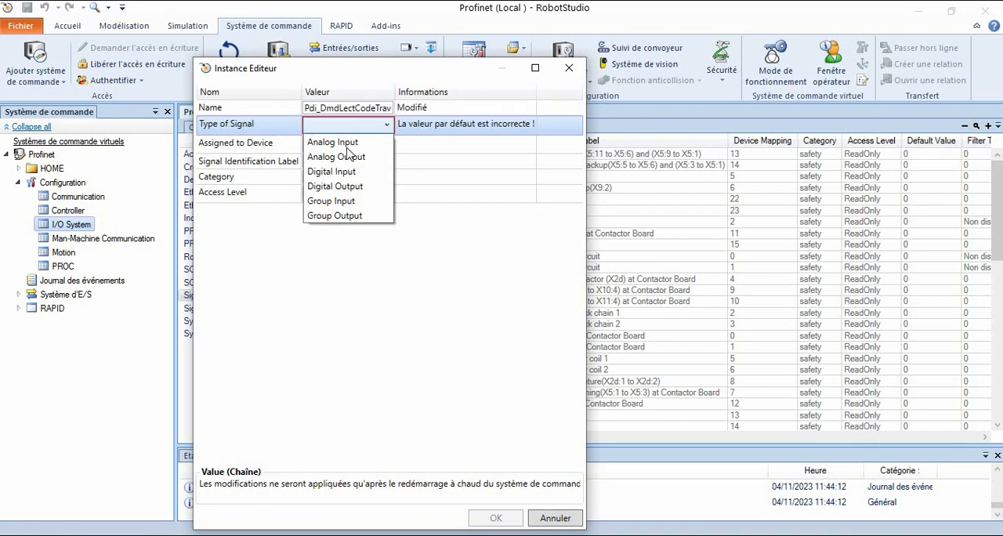
{"action": "left_click", "coordinate": [352, 172]}
{"action": "left_click", "coordinate": [348, 145]}
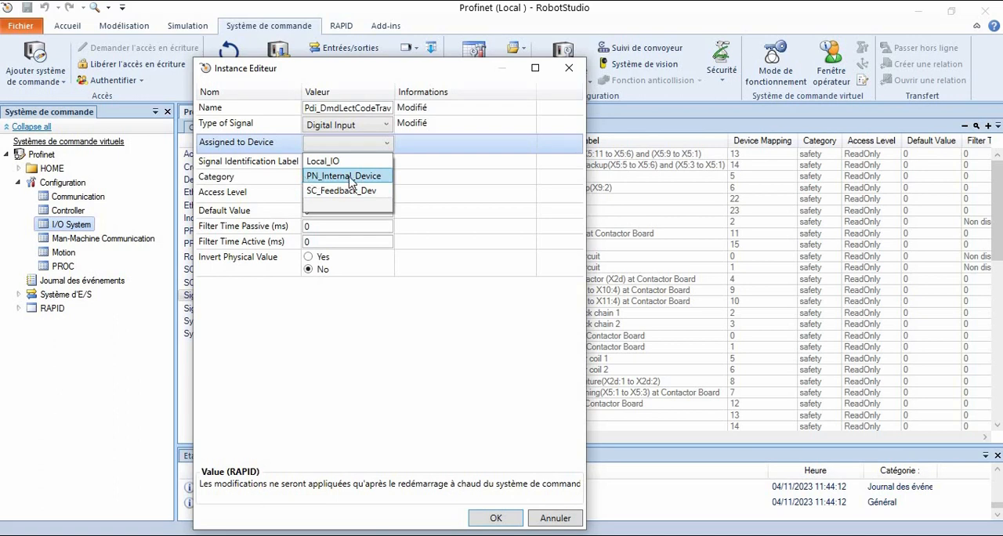
{"action": "left_click", "coordinate": [351, 181]}
{"action": "left_click", "coordinate": [349, 177]}
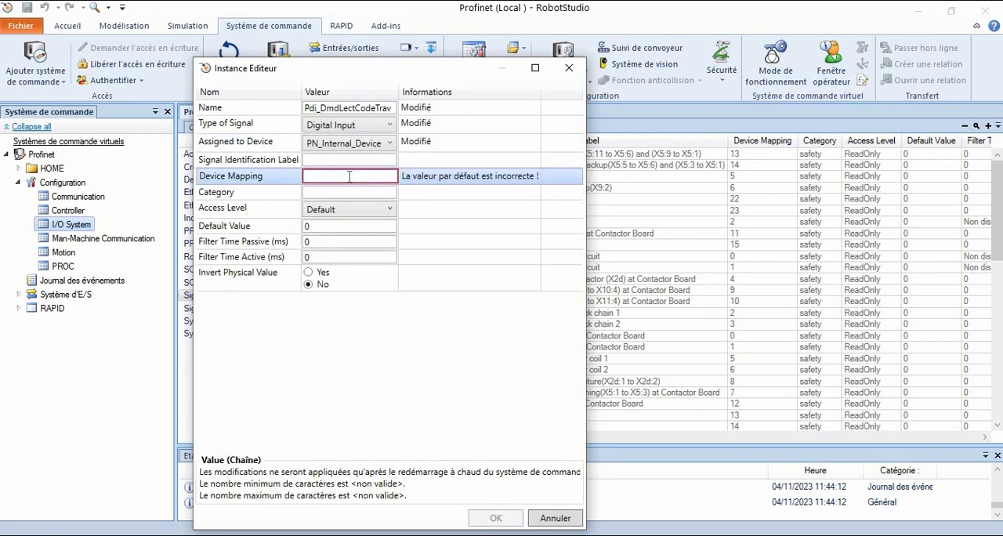
{"action": "type", "text": "20"}
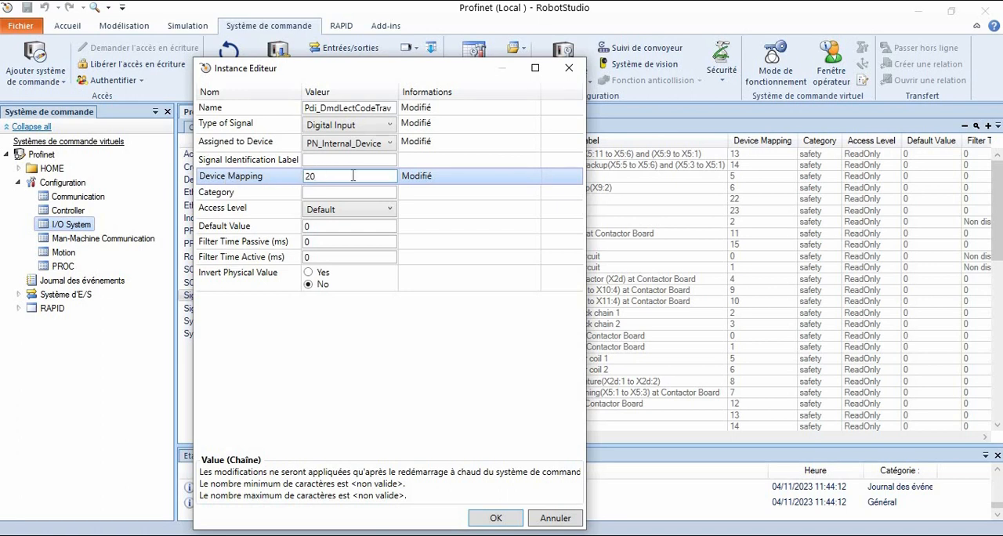
{"action": "left_click", "coordinate": [491, 518]}
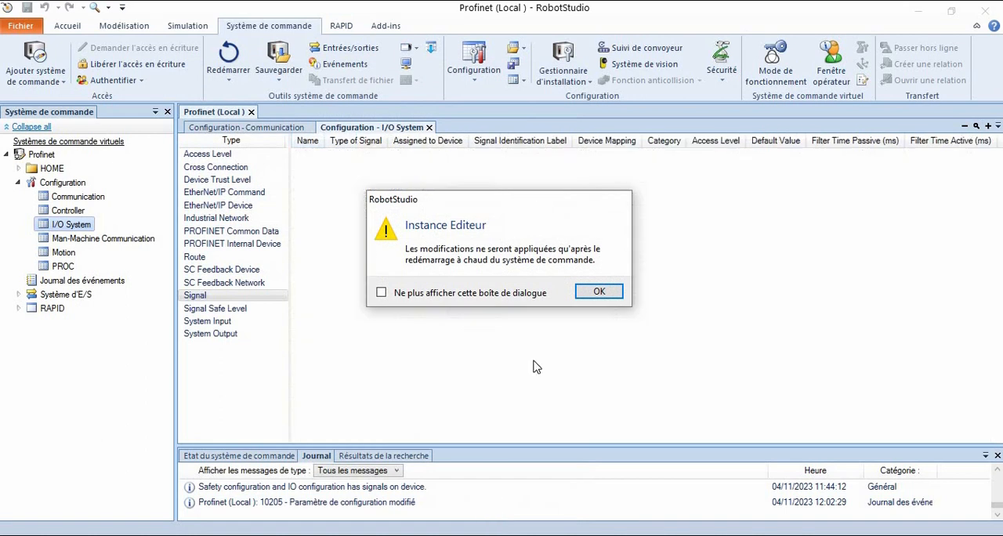
{"action": "left_click", "coordinate": [600, 292]}
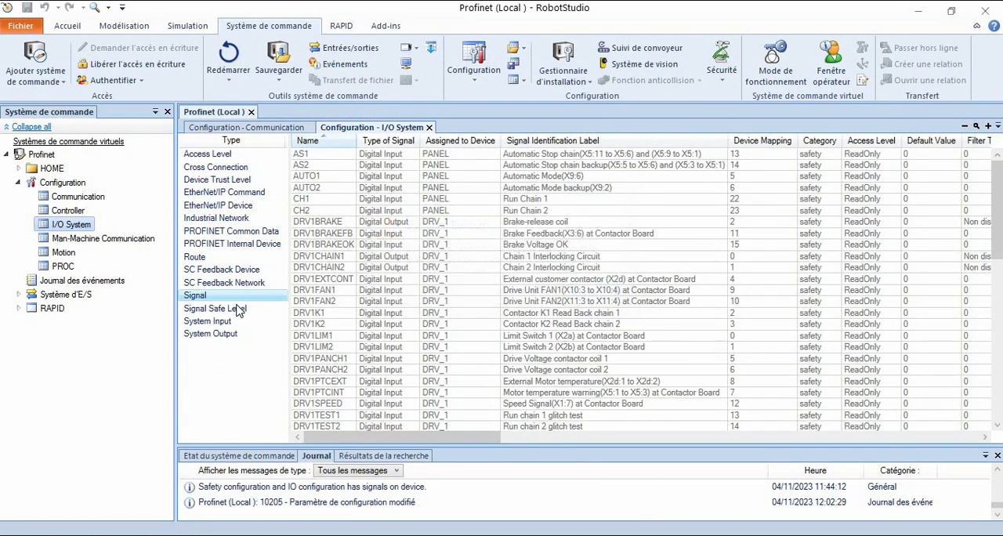
- Create a new I/O System signal named Pdo_CodeTravLu and make it a Digital Output
{"action": "right_click", "coordinate": [221, 298]}
{"action": "left_click", "coordinate": [274, 306]}
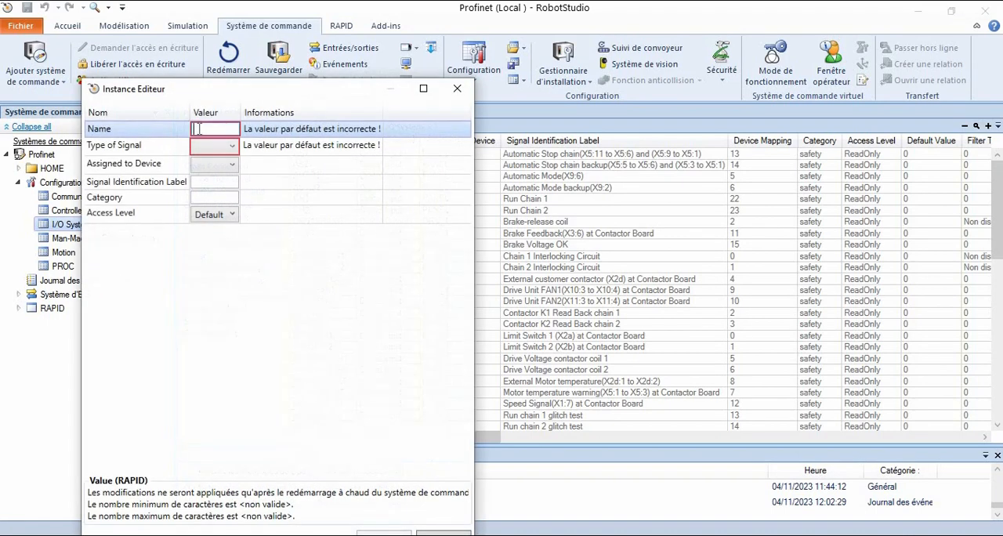
{"action": "type", "text": "Pdo_"}
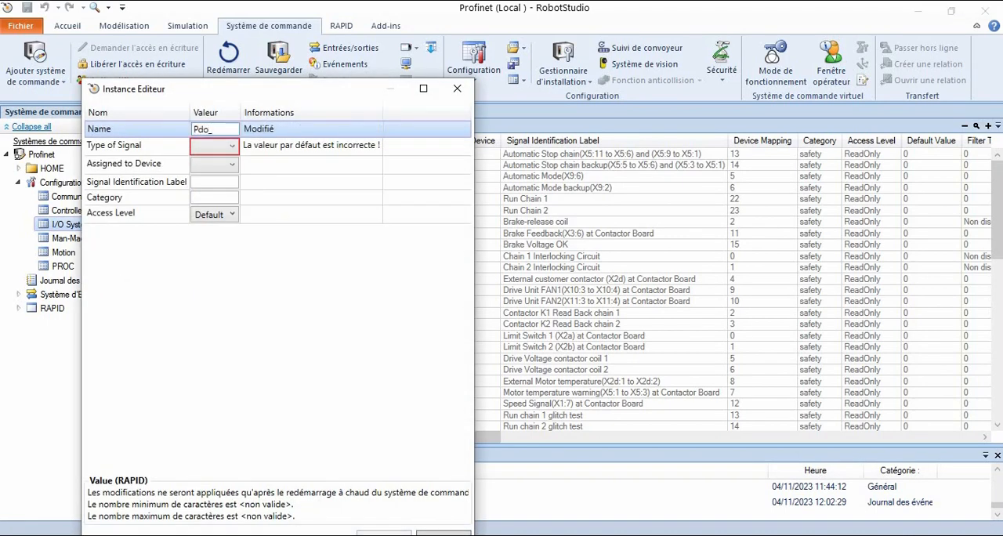
{"action": "type", "text": "CodeTRa"}
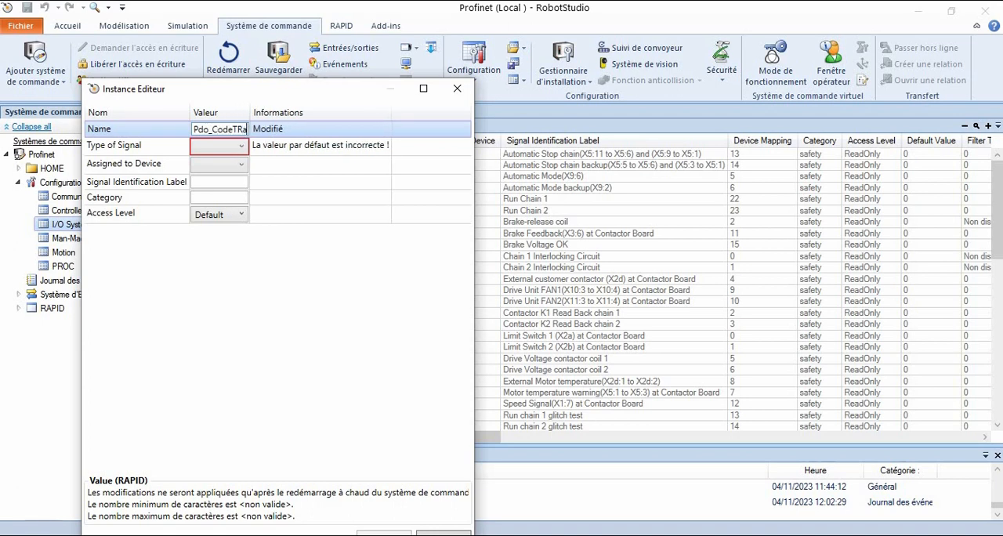
{"action": "type", "text": "ravLu"}
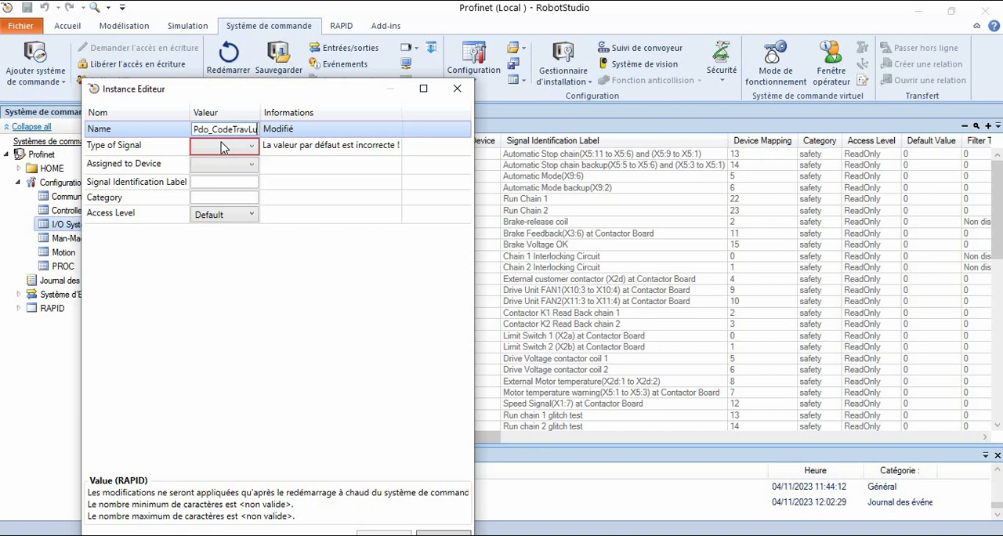
{"action": "left_click", "coordinate": [225, 147]}
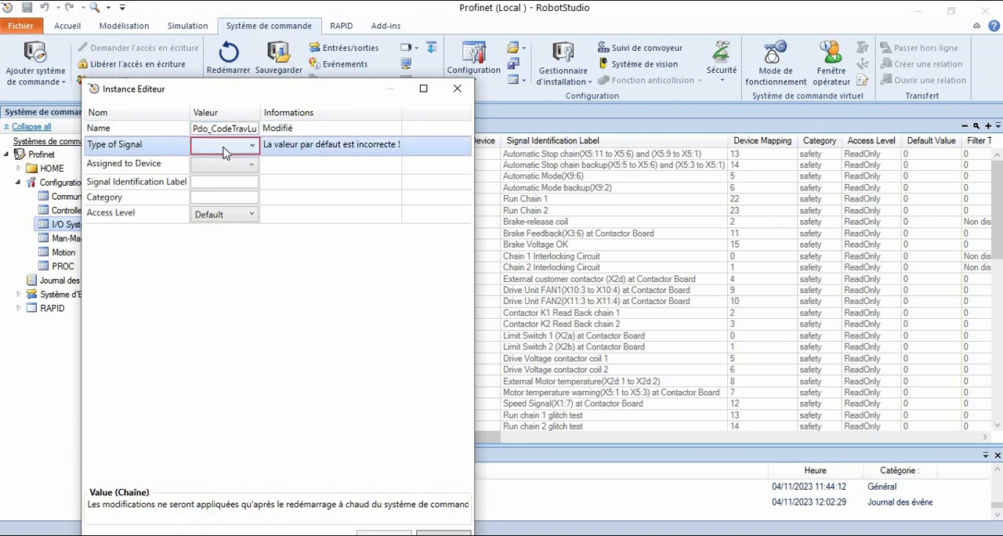
{"action": "left_click", "coordinate": [227, 151]}
{"action": "left_click", "coordinate": [233, 208]}
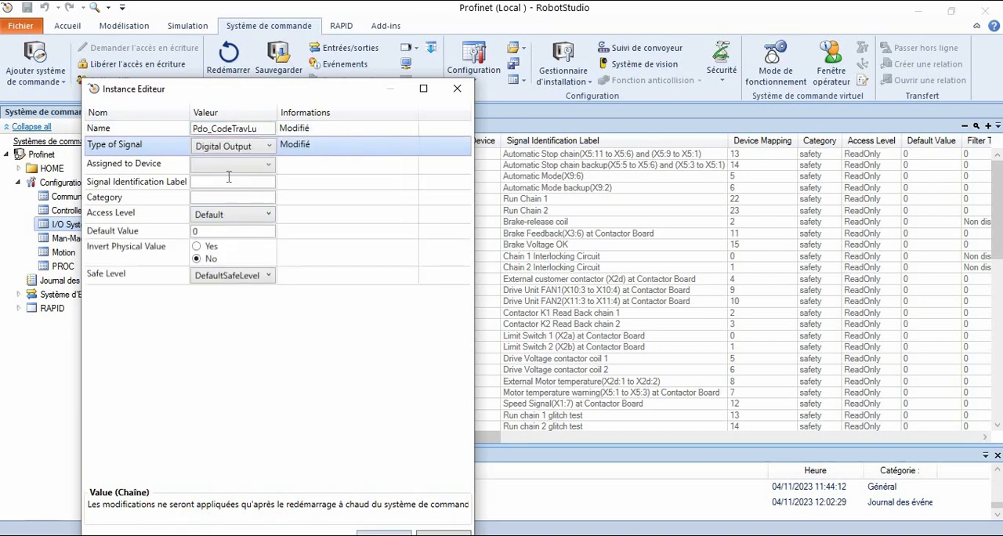
- Assign Pdo_CodeTravLu to PN_Internal_Device with device mapping 20, and accept the signal
{"action": "left_click", "coordinate": [231, 168]}
{"action": "left_click", "coordinate": [232, 164]}
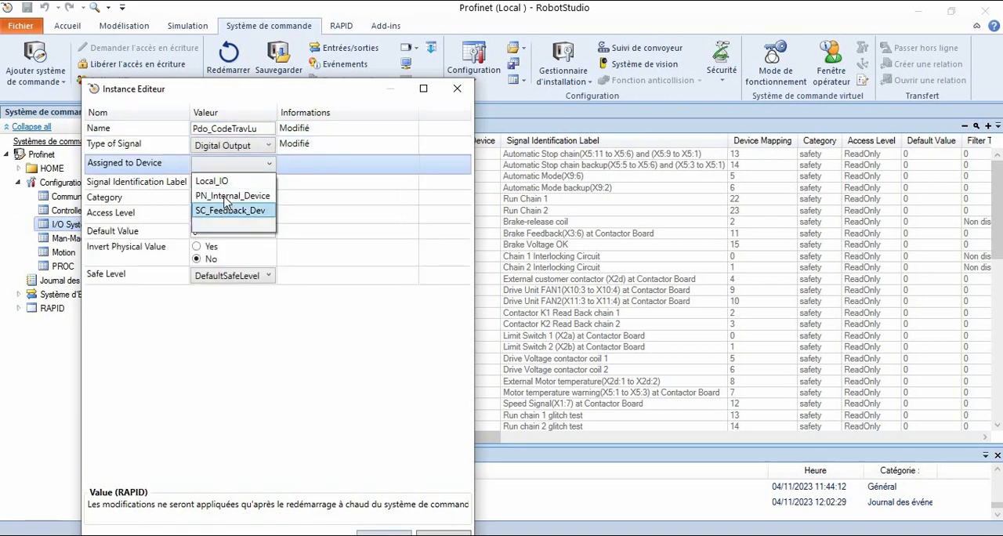
{"action": "left_click", "coordinate": [226, 198]}
{"action": "left_click", "coordinate": [221, 197]}
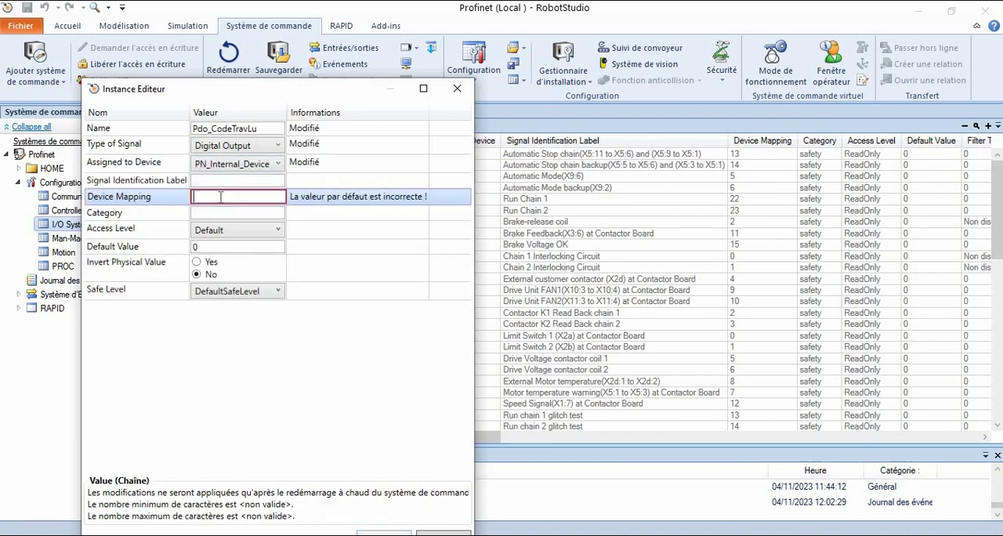
{"action": "type", "text": "20"}
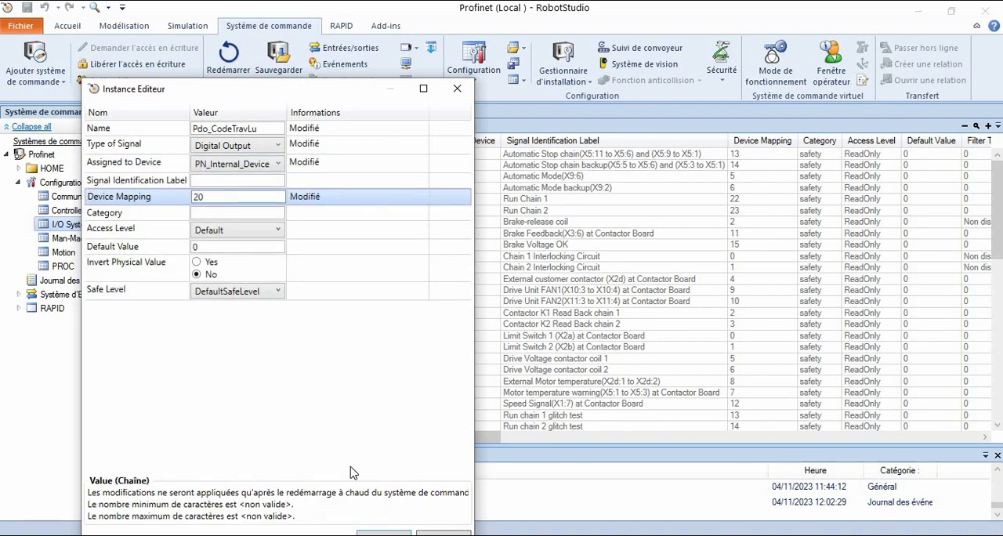
{"action": "left_click_drag", "start_coordinate": [355, 95], "coordinate": [381, 44]}
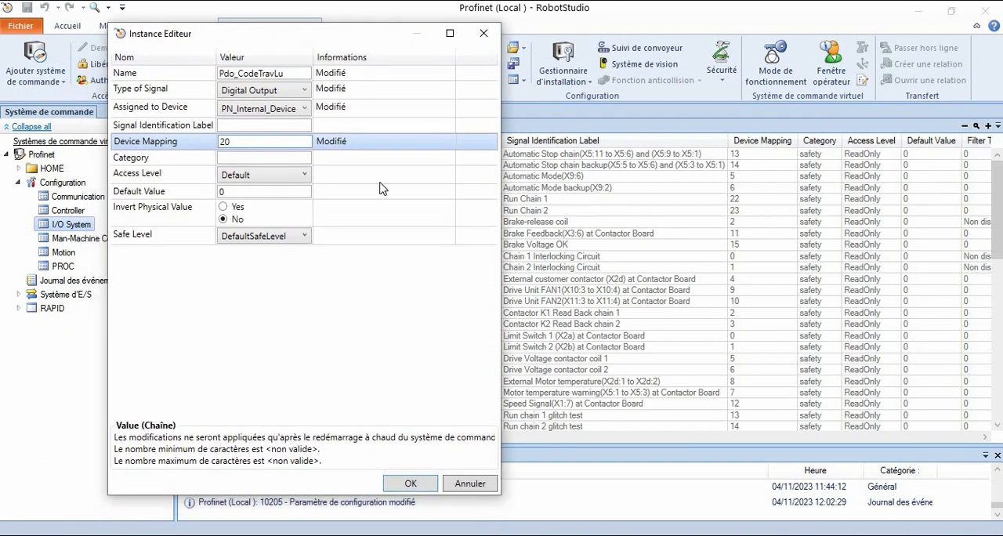
{"action": "left_click", "coordinate": [413, 485]}
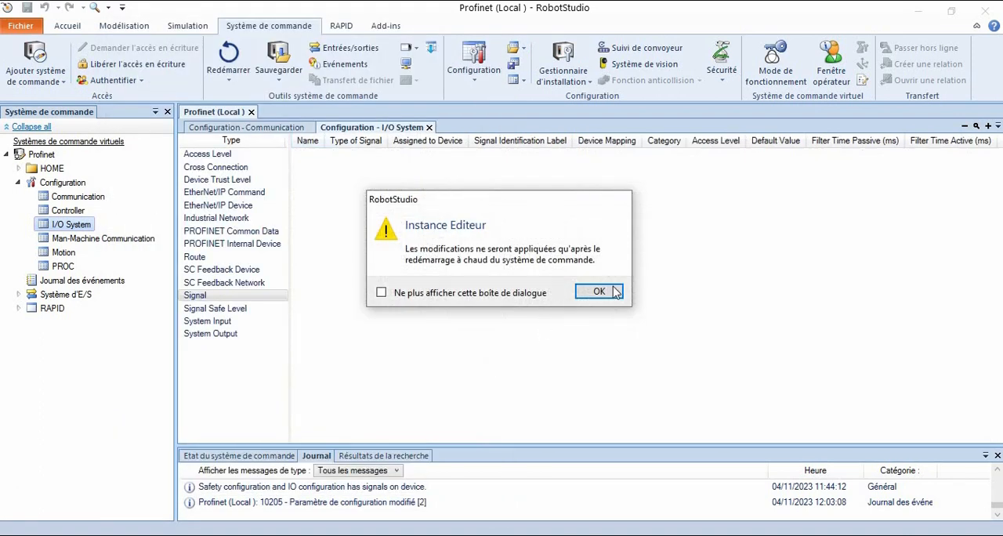
{"action": "left_click", "coordinate": [612, 289]}
- Warm-restart the controller to activate the two new signals, and request write access again
{"action": "left_click", "coordinate": [228, 59]}
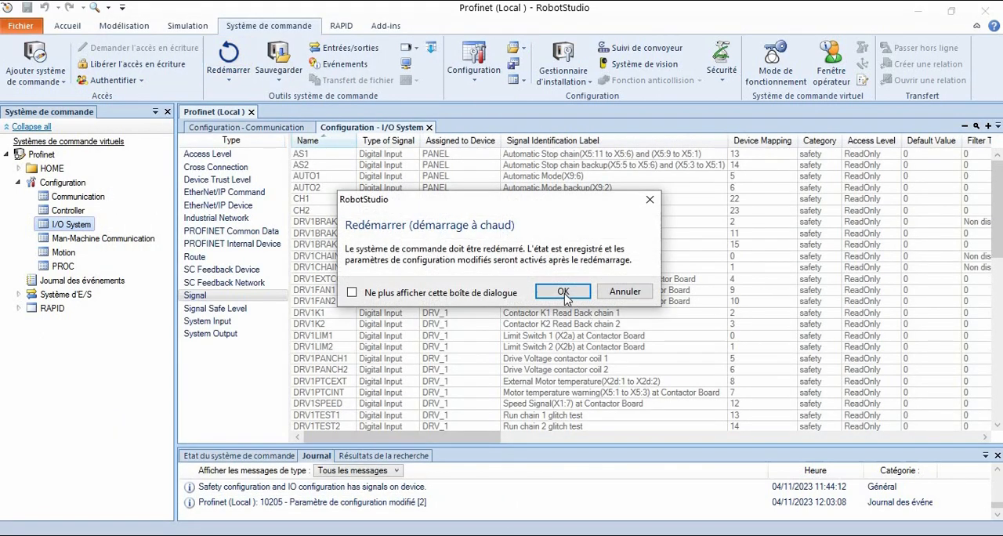
{"action": "left_click", "coordinate": [567, 292]}
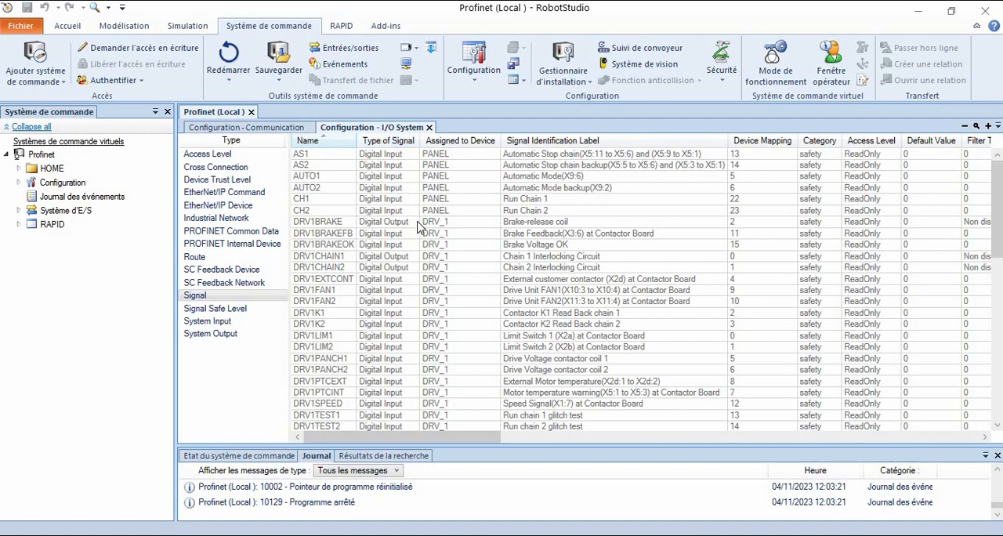
{"action": "left_click", "coordinate": [342, 223]}
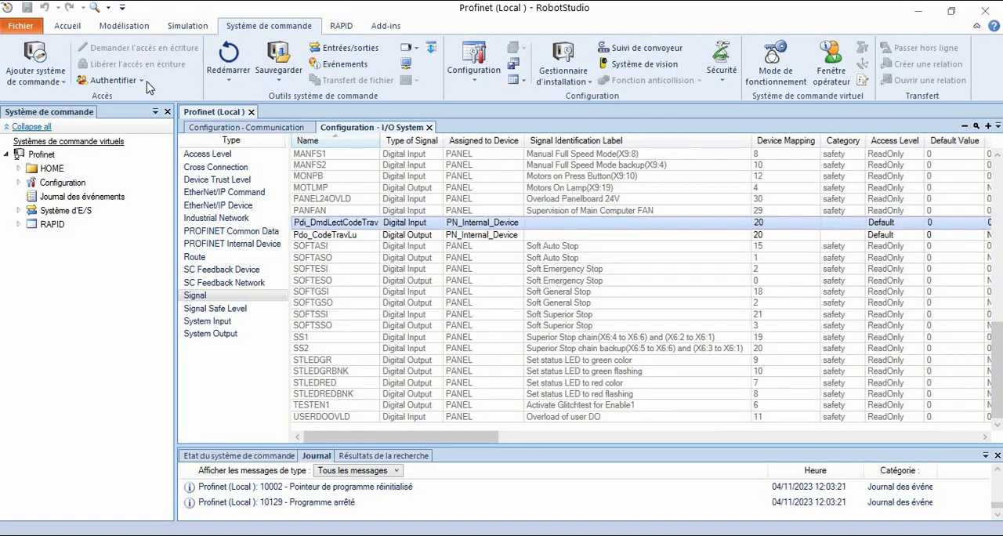
{"action": "left_click", "coordinate": [133, 48]}
- Set the Signal Identification Label of Pdi_DmdLectCodeTrav to "Demande de lecture du code travail" and accept the change
{"action": "double_click", "coordinate": [562, 226]}
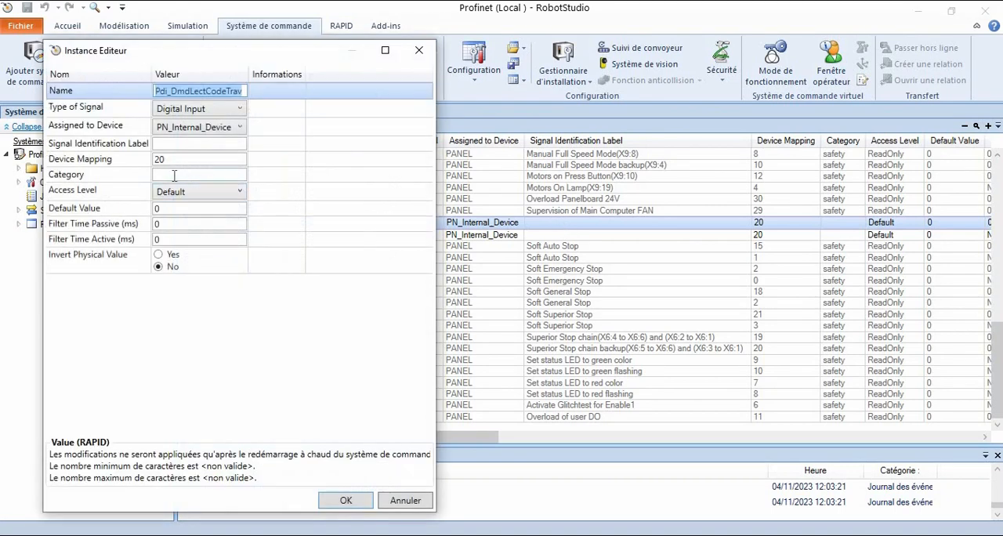
{"action": "left_click", "coordinate": [172, 174]}
{"action": "left_click", "coordinate": [167, 143]}
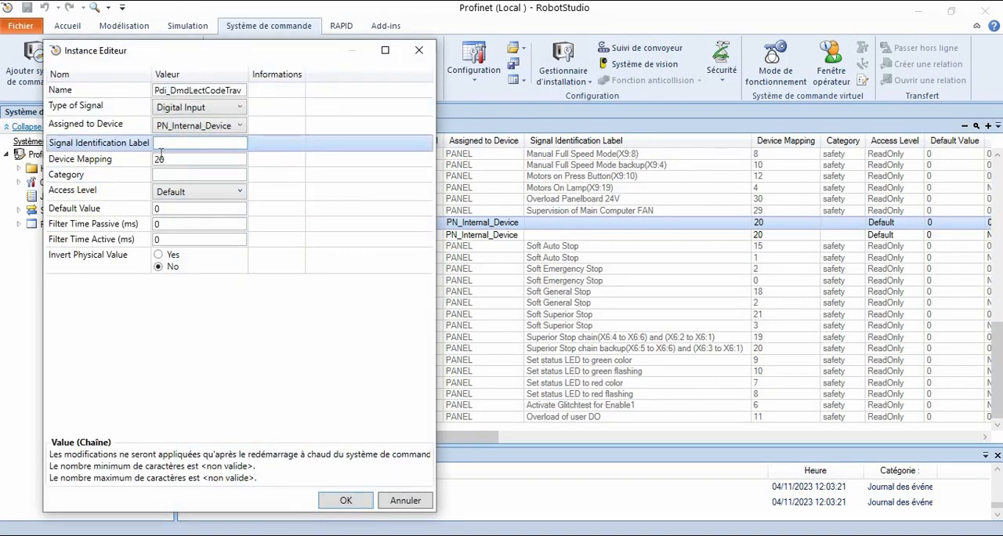
{"action": "type", "text": "DE"}
{"action": "type", "text": "u code"}
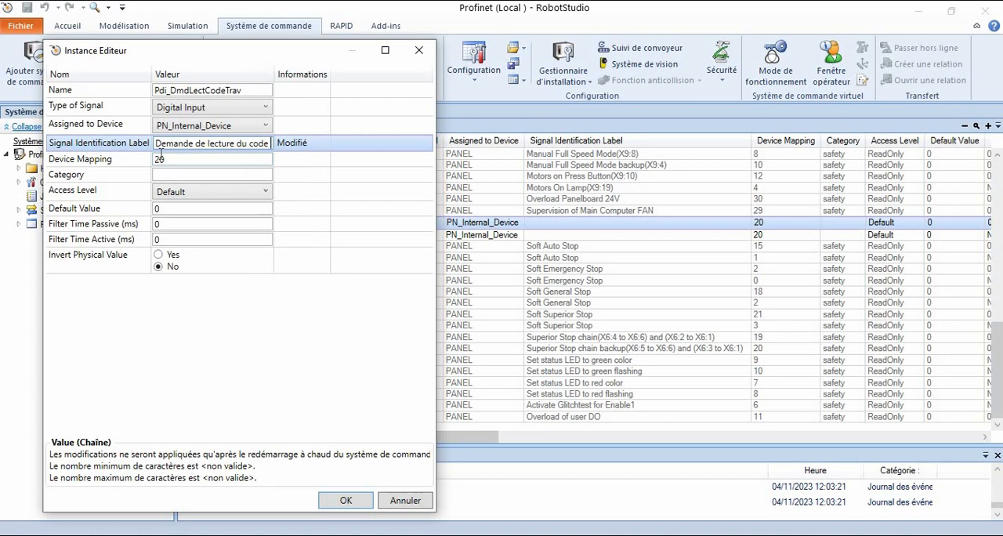
{"action": "type", "text": " travai"}
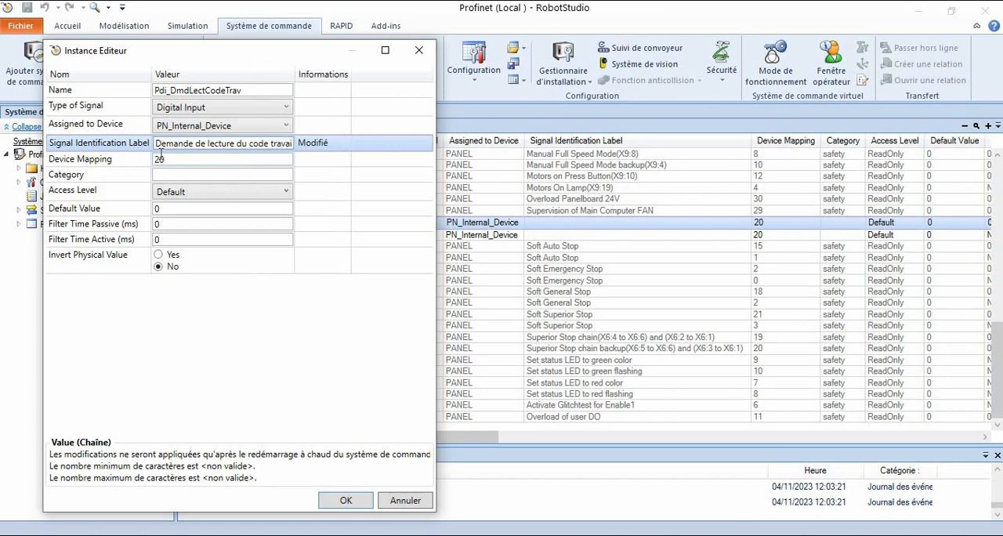
{"action": "type", "text": "l"}
{"action": "left_click", "coordinate": [346, 500]}
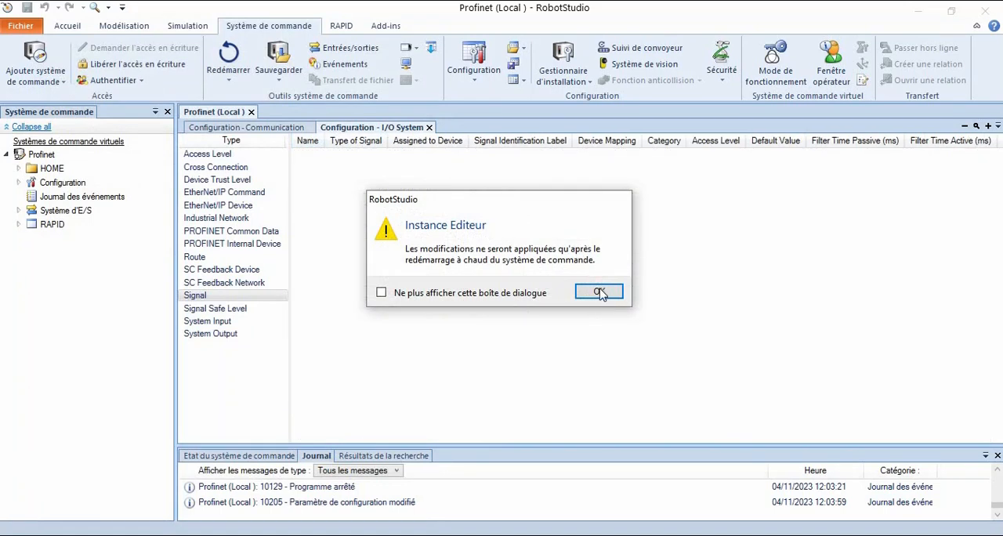
{"action": "left_click", "coordinate": [600, 292]}
- Set the Signal Identification Label of Pdo_CodeTravLu to "Code travail lu par le robot" and accept the change
{"action": "double_click", "coordinate": [549, 245]}
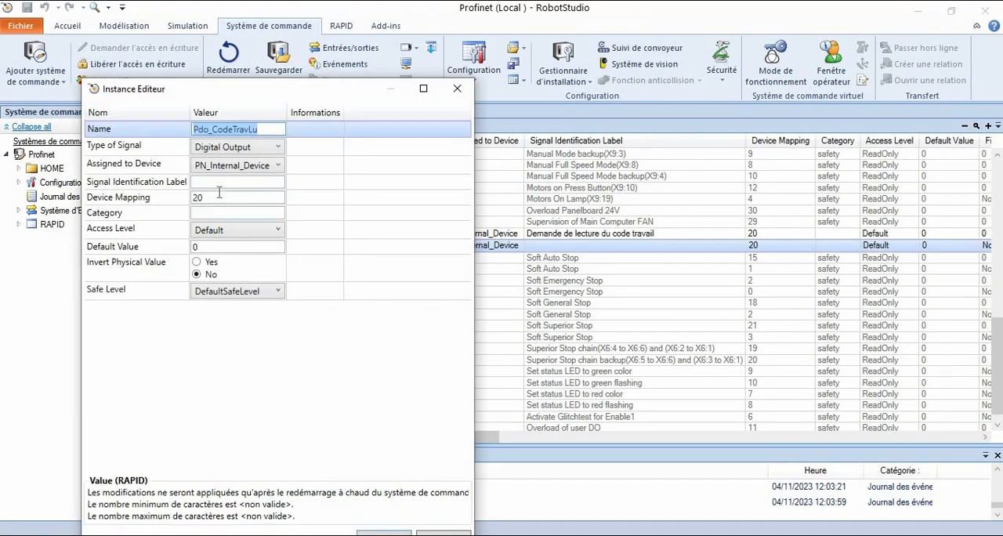
{"action": "left_click", "coordinate": [219, 182]}
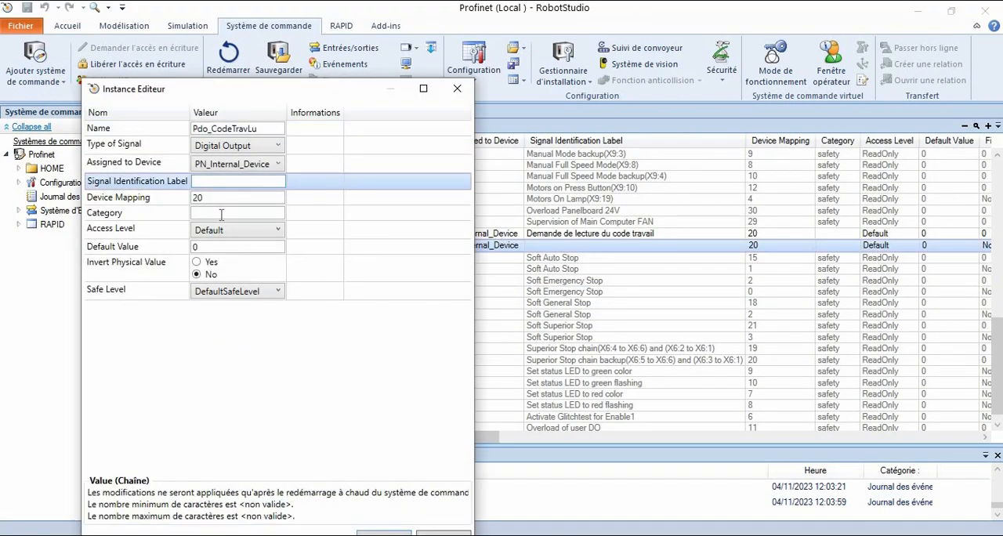
{"action": "type", "text": "Code travail lu par le robot"}
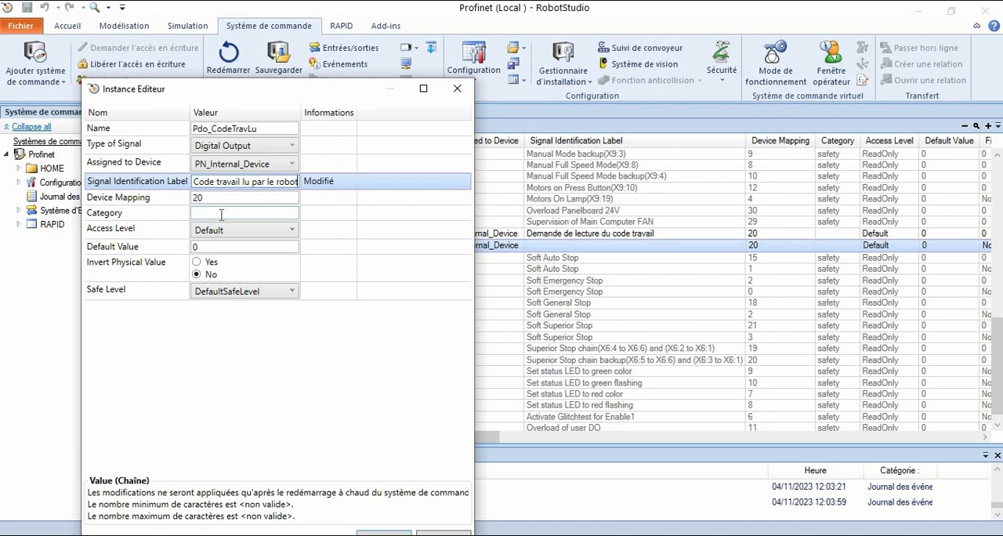
{"action": "left_click_drag", "start_coordinate": [330, 94], "coordinate": [337, 49]}
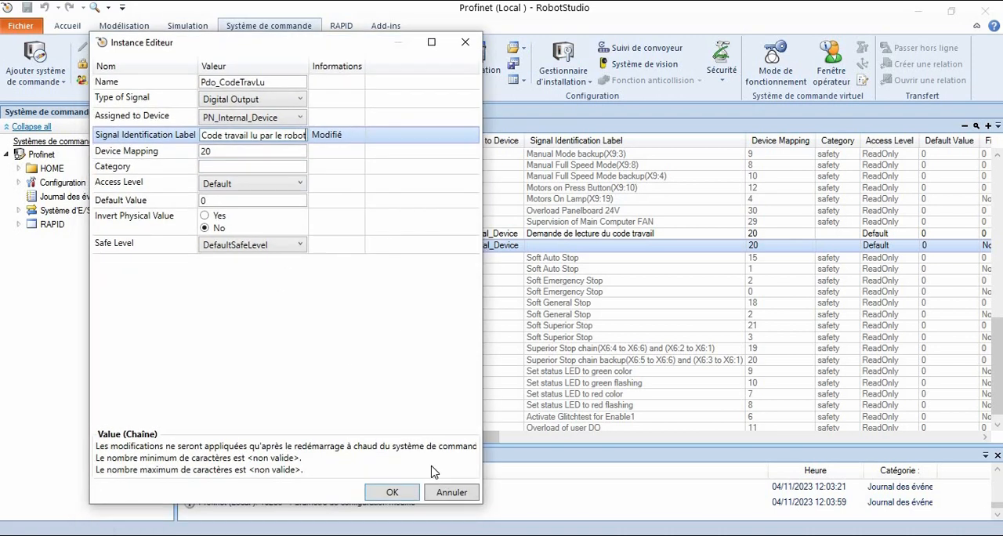
{"action": "left_click", "coordinate": [392, 492]}
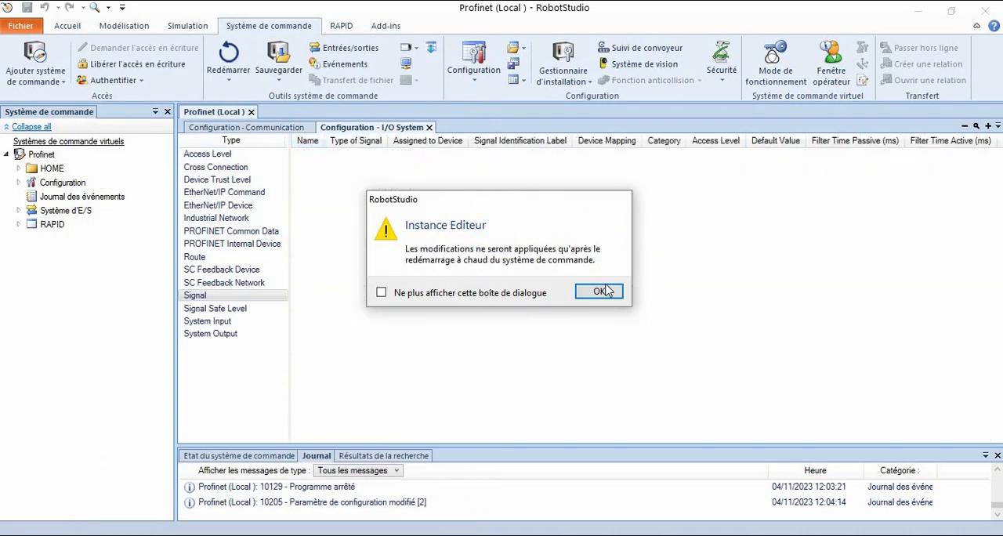
{"action": "left_click", "coordinate": [601, 293]}
- Warm-restart the controller to apply the signal labels, and regain write access
{"action": "left_click", "coordinate": [228, 59]}
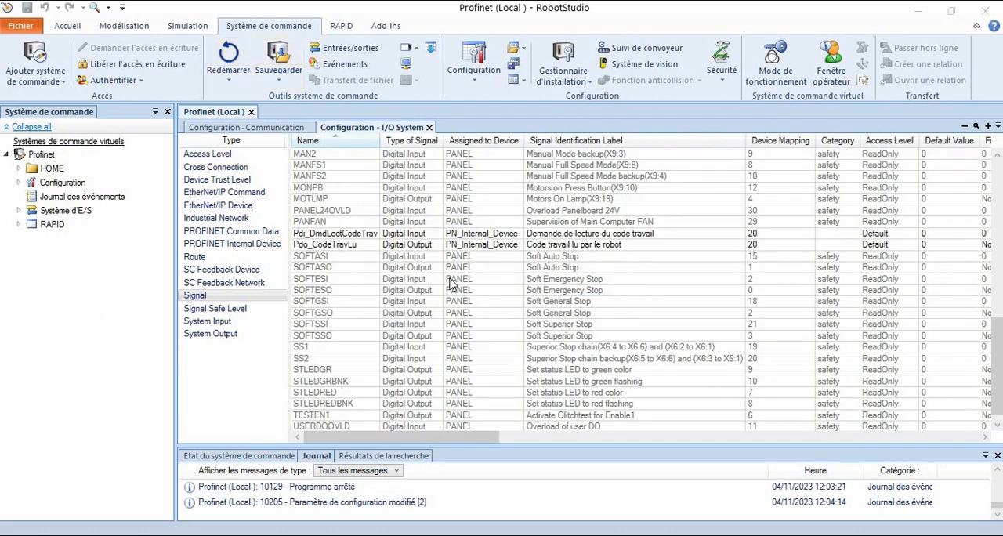
{"action": "left_click", "coordinate": [563, 292]}
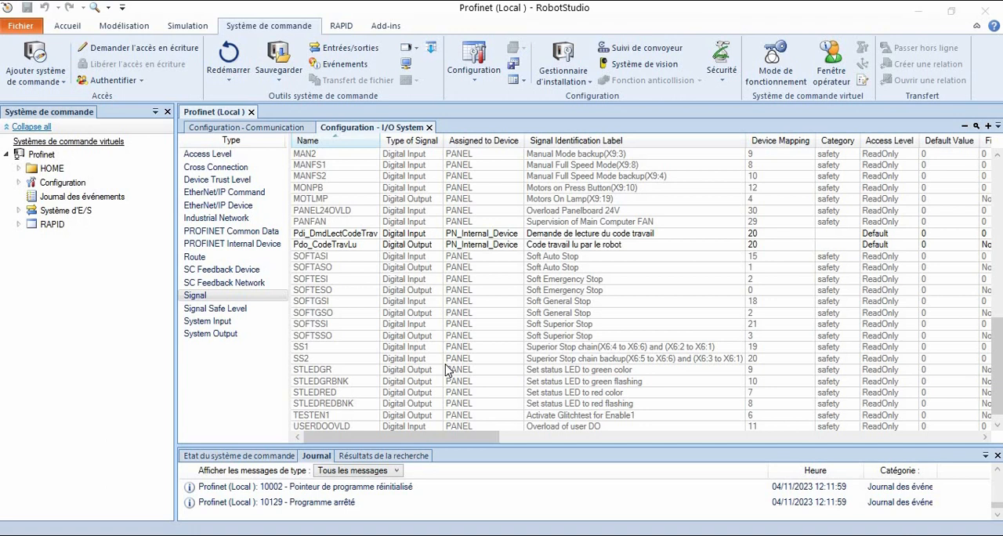
{"action": "left_click", "coordinate": [157, 48]}
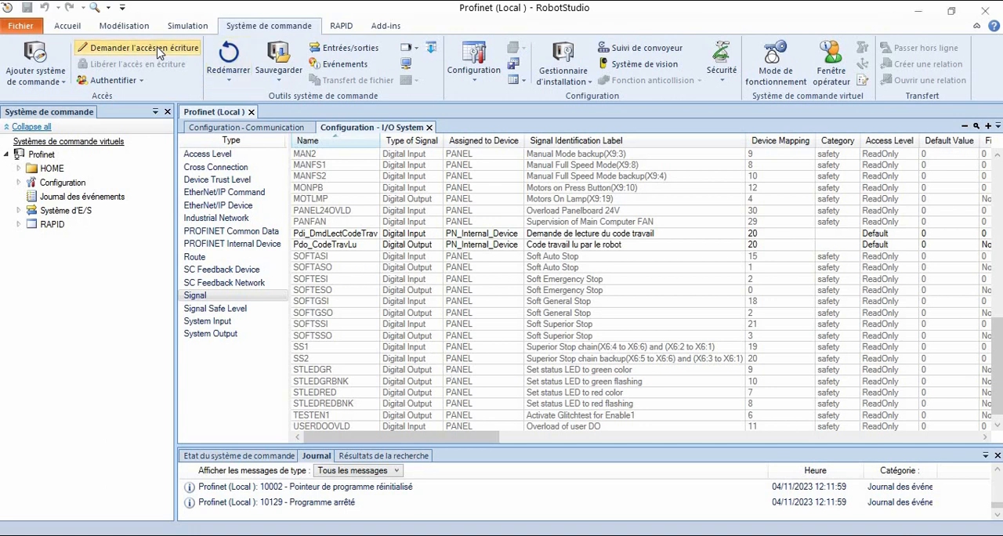
- Create a new I/O System signal named Pgi_CodeTravail and make it a Group Input
{"action": "right_click", "coordinate": [221, 298]}
{"action": "left_click", "coordinate": [302, 310]}
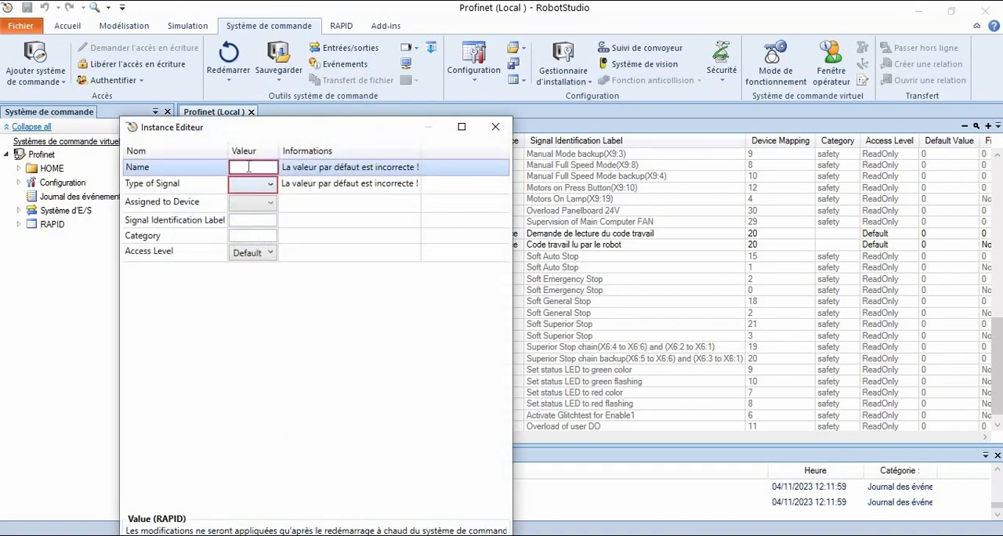
{"action": "type", "text": "P"}
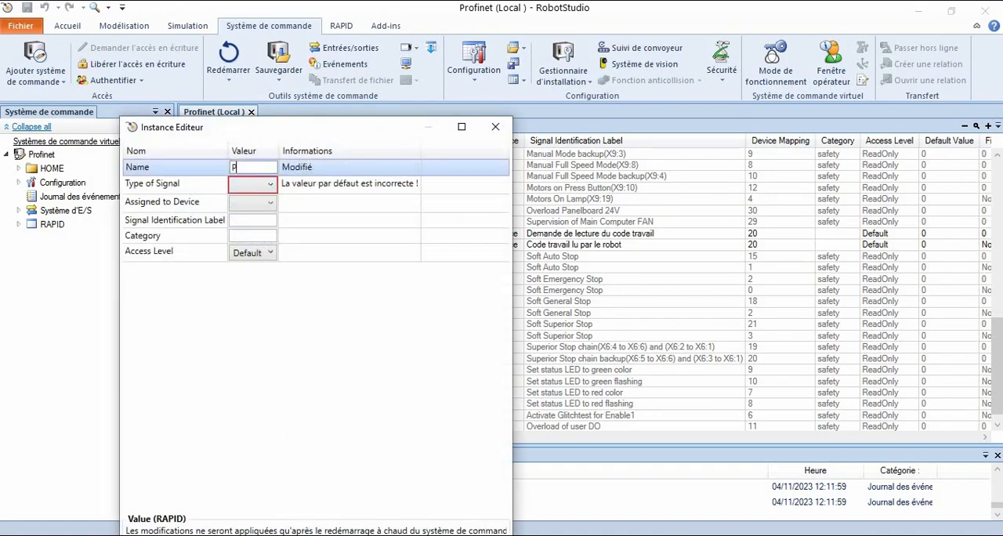
{"action": "type", "text": "gi_CodeTravail"}
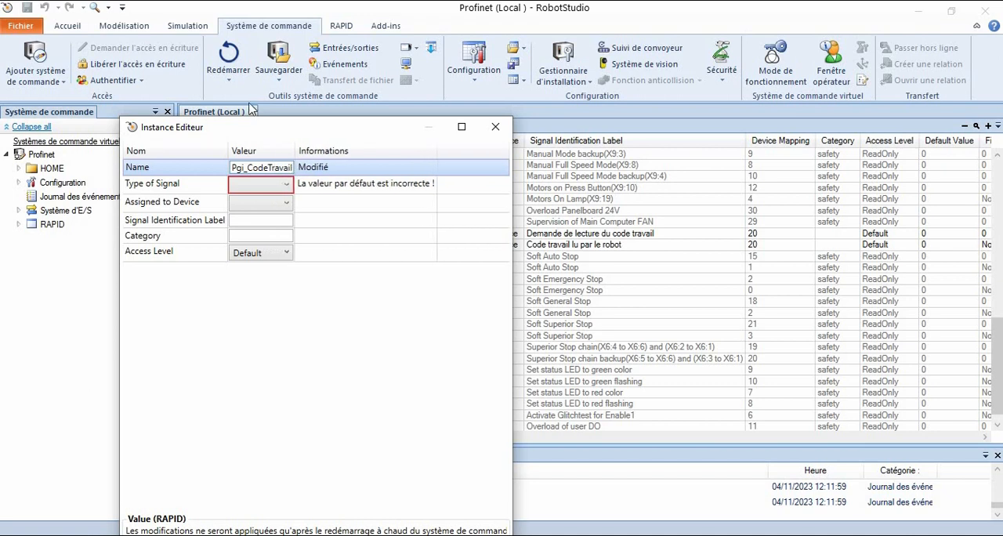
{"action": "left_click", "coordinate": [268, 190]}
{"action": "left_click", "coordinate": [268, 195]}
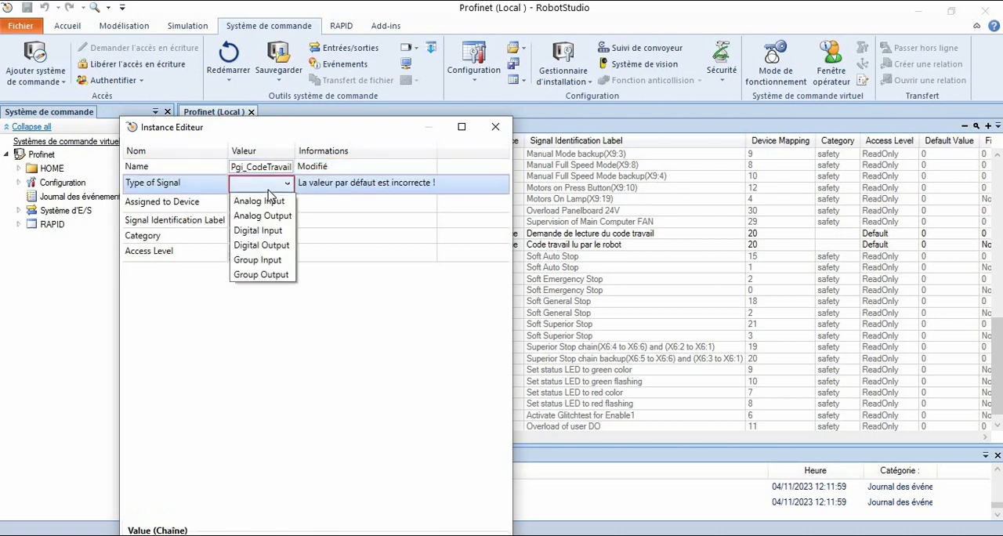
{"action": "left_click", "coordinate": [265, 260]}
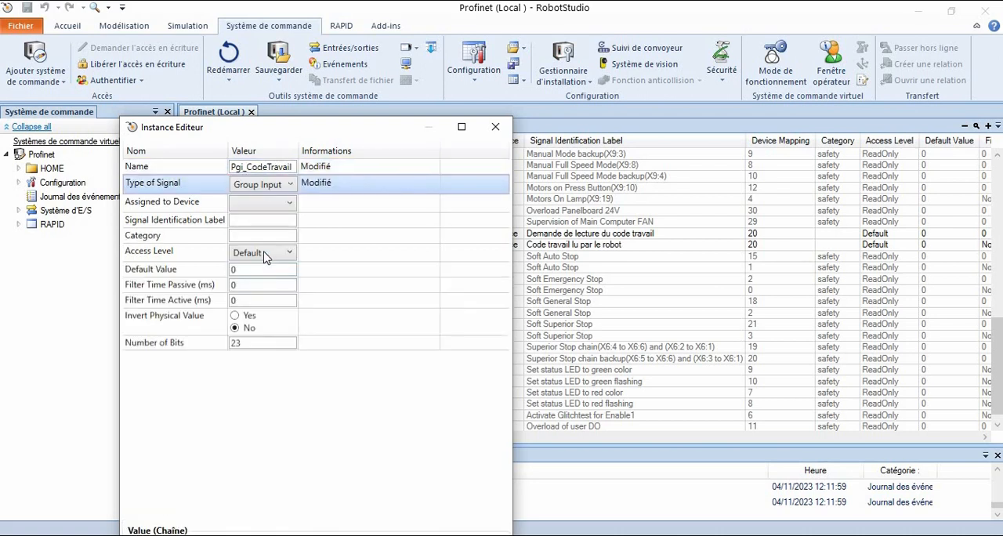
- Assign Pgi_CodeTravail to PN_Internal_Device and set its Signal Identification Label to "Code travail demandé par l'automate"
{"action": "left_click", "coordinate": [264, 203]}
{"action": "left_click", "coordinate": [264, 207]}
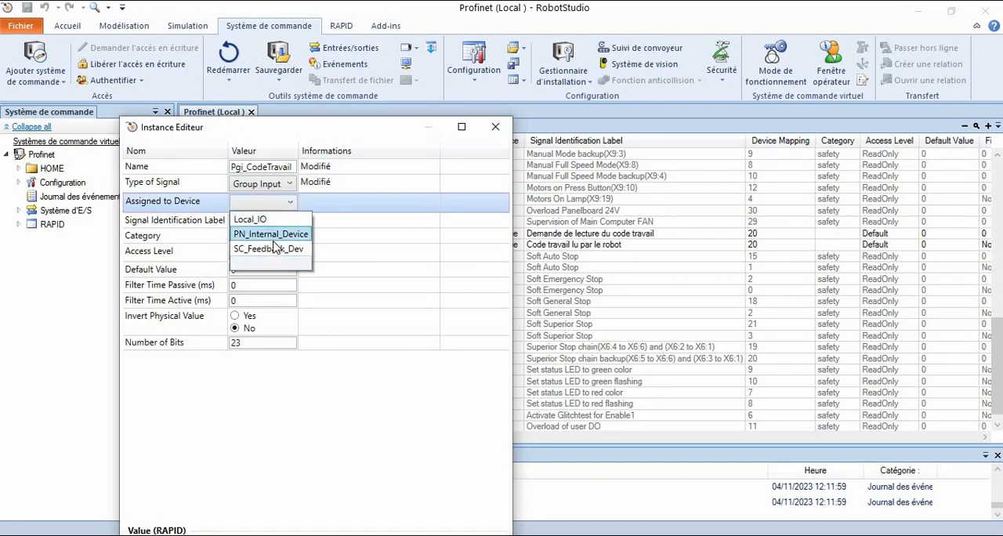
{"action": "left_click", "coordinate": [274, 235]}
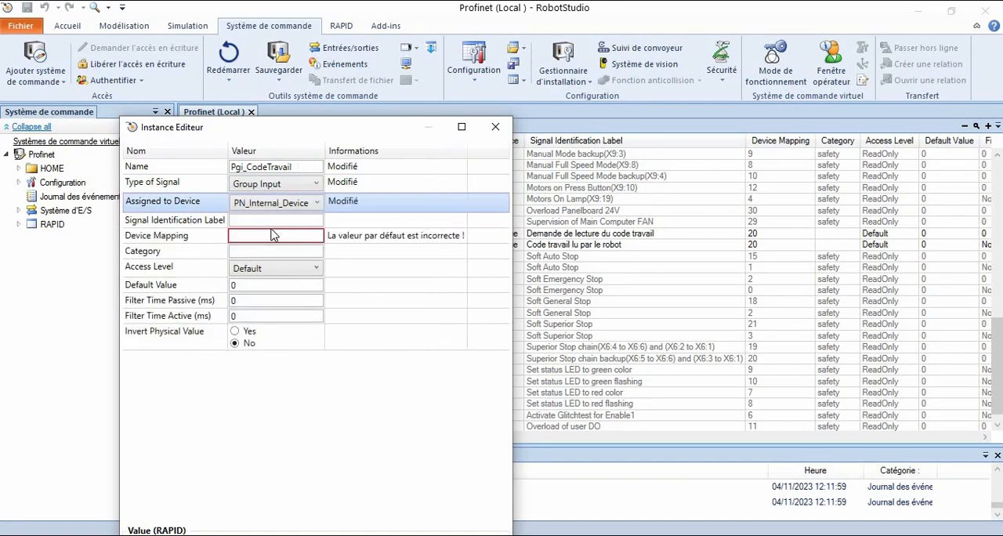
{"action": "left_click", "coordinate": [263, 224]}
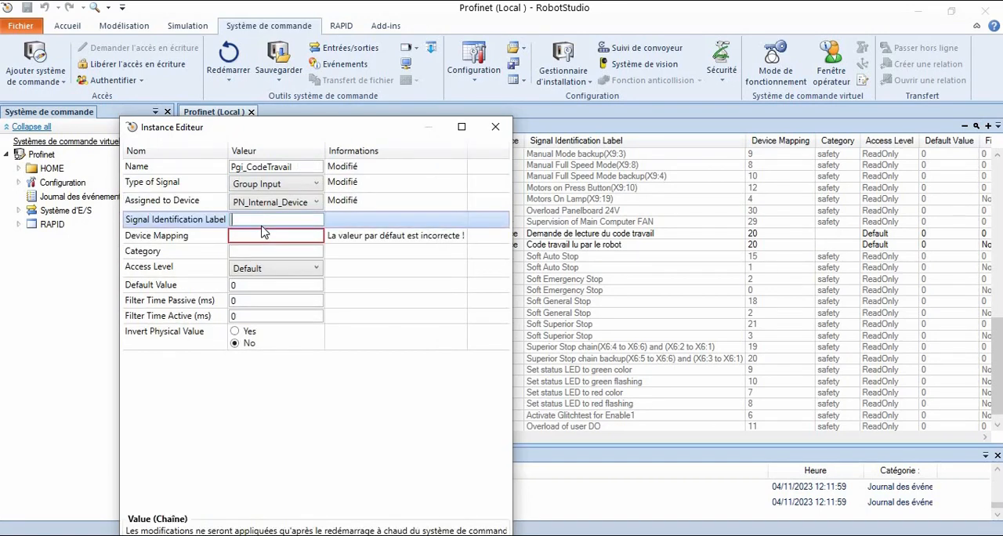
{"action": "type", "text": "Code travail demande"}
{"action": "key", "text": "BackSpace"}
{"action": "type", "text": "é par"}
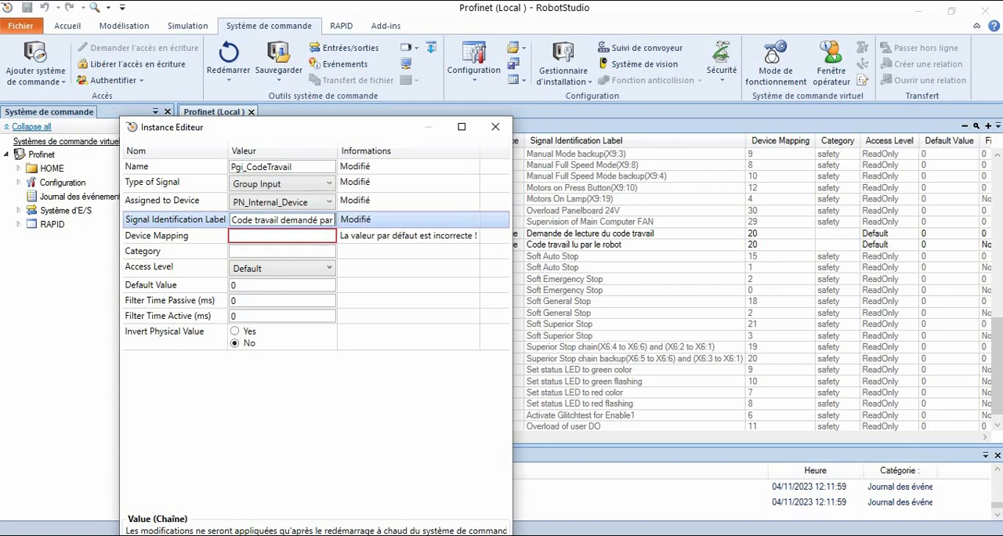
{"action": "type", "text": " l'autom"}
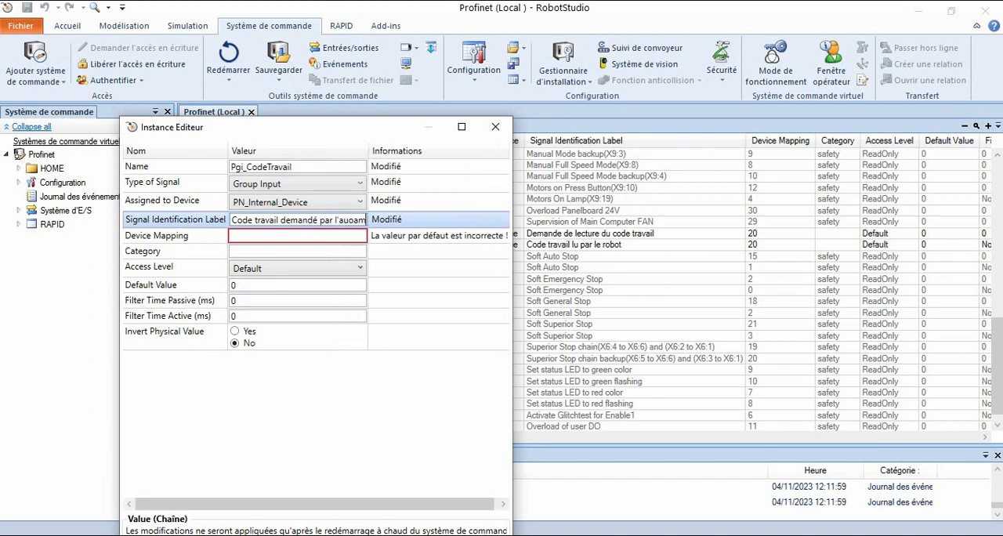
{"action": "type", "text": "ate"}
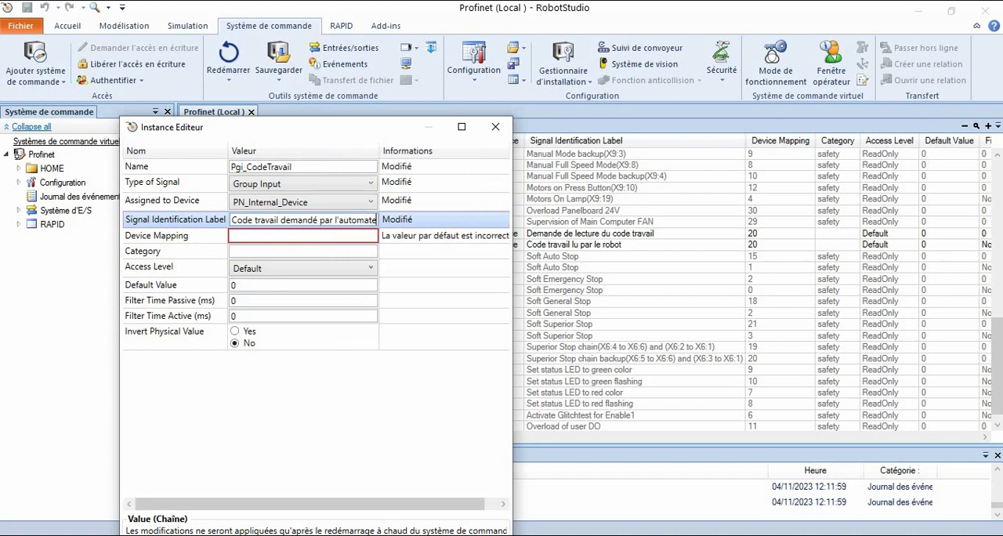
- Set the Device Mapping of Pgi_CodeTravail to 288-319, accept the new signal and acknowledge the restart notice
{"action": "left_click", "coordinate": [247, 234]}
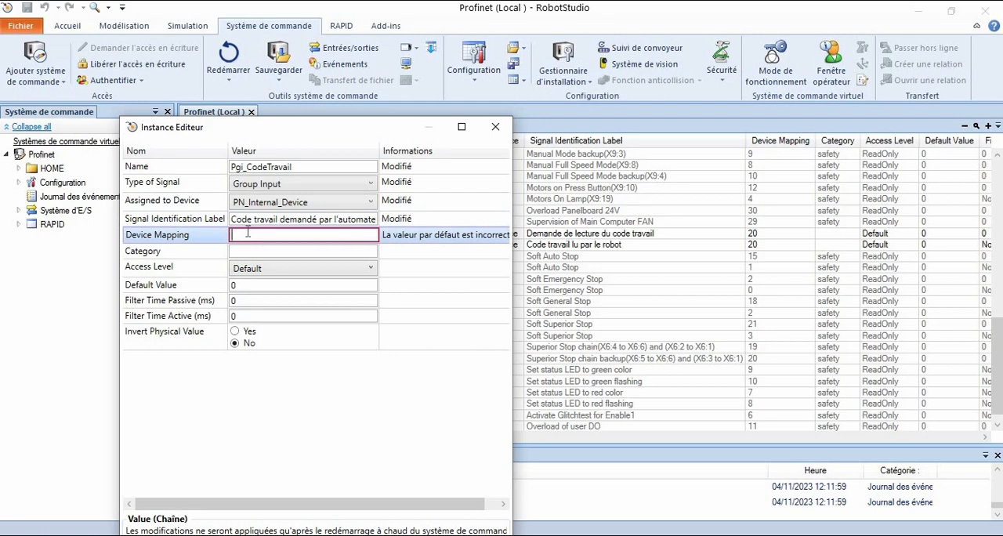
{"action": "type", "text": "288"}
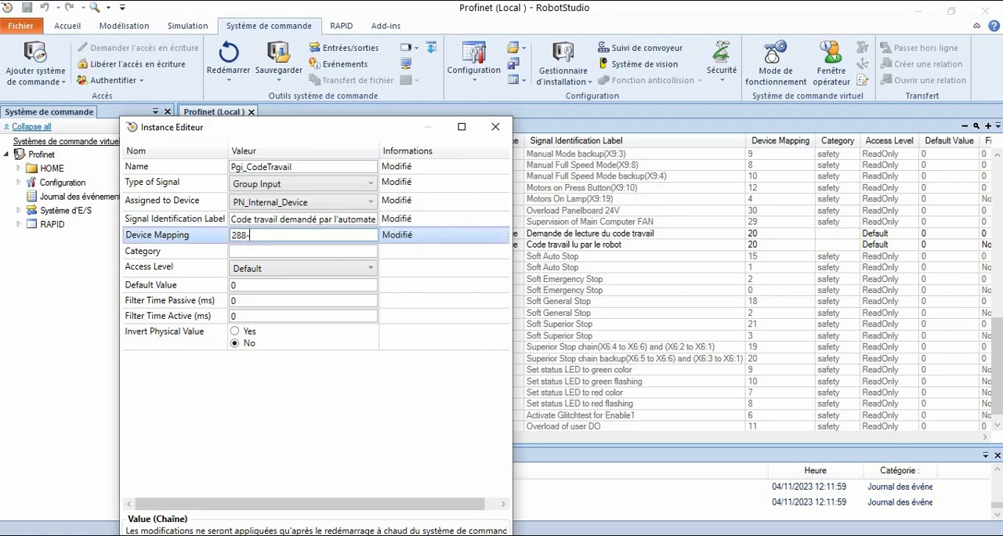
{"action": "type", "text": "-319"}
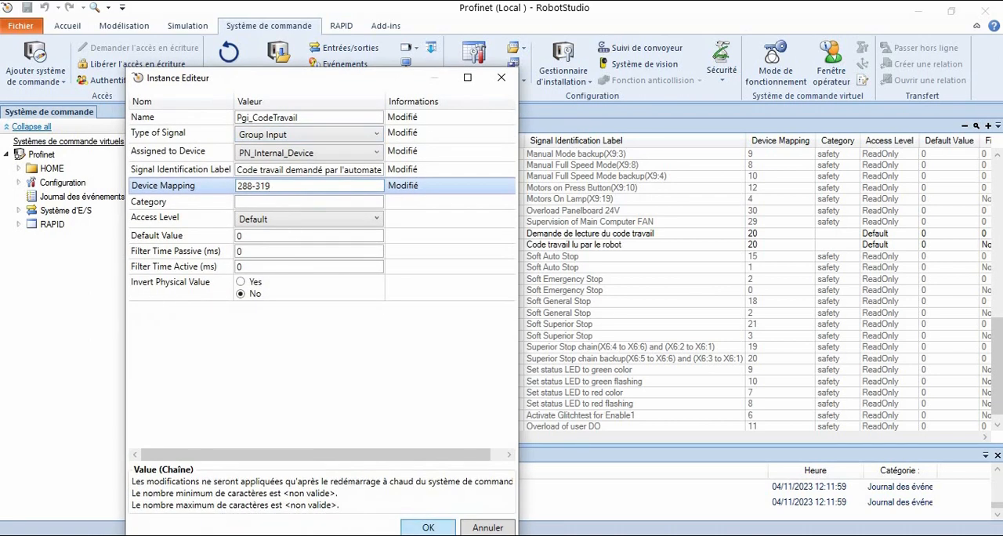
{"action": "left_click_drag", "start_coordinate": [351, 86], "coordinate": [350, 50]}
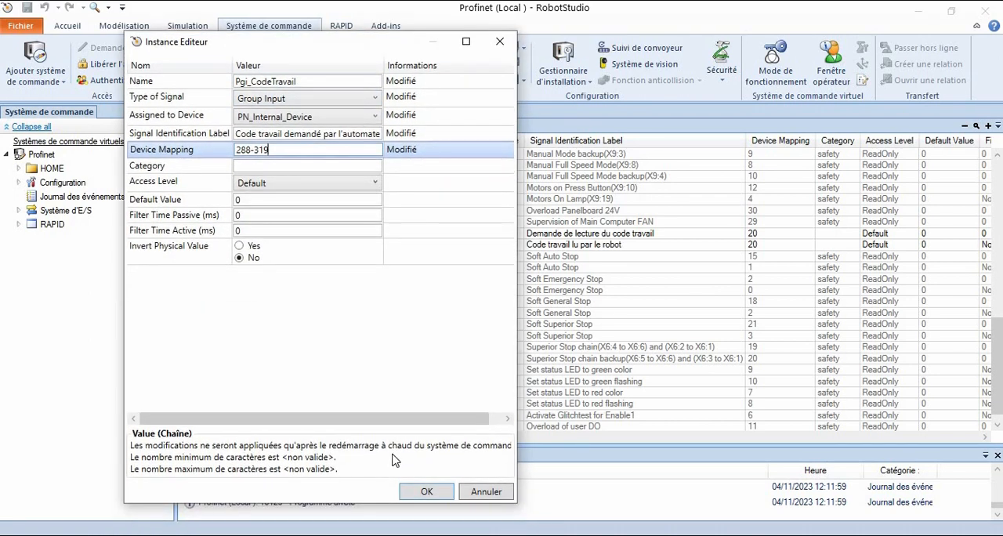
{"action": "left_click", "coordinate": [420, 489]}
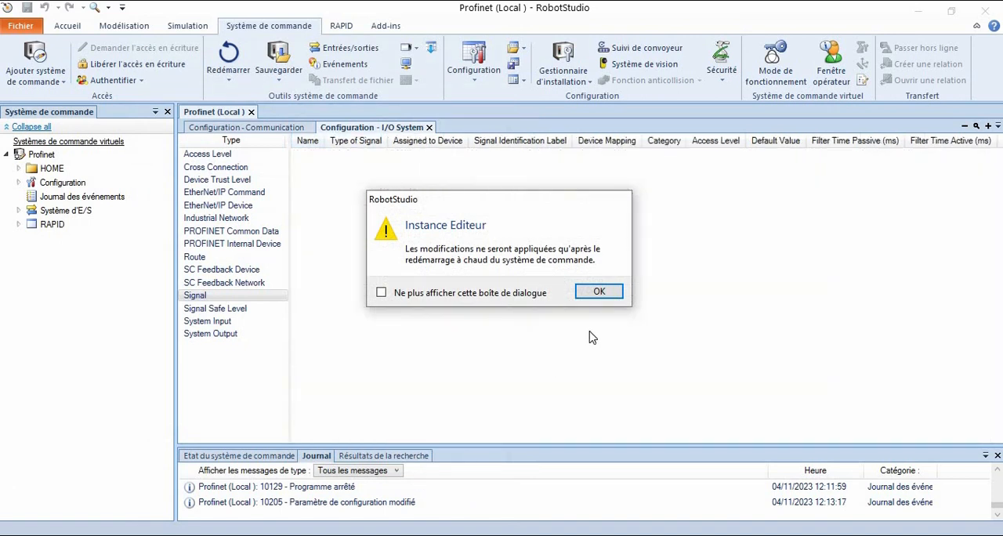
{"action": "left_click", "coordinate": [599, 293]}
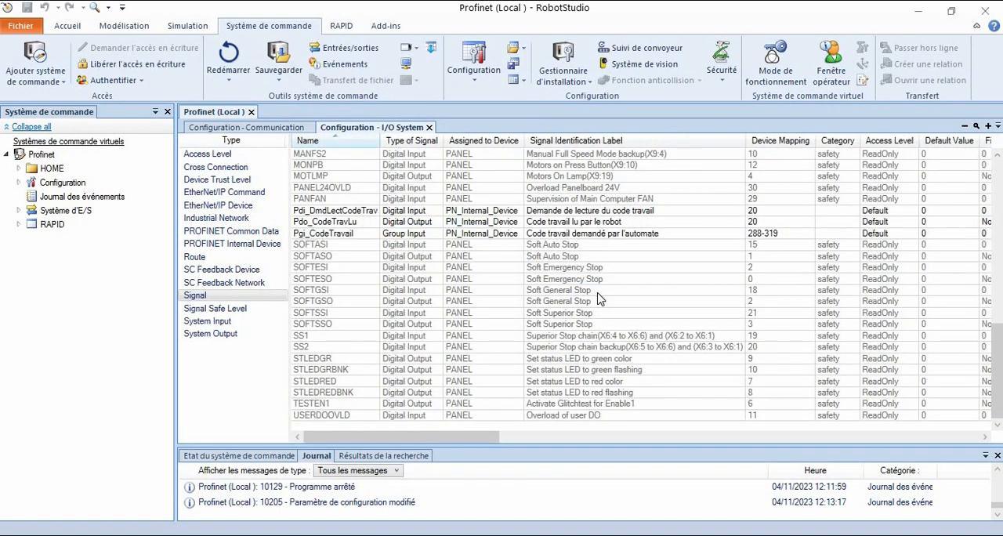
- Create a new signal named Pgo_CodeTravail_EC as a Group Output assigned to PN_Internal_Device
{"action": "right_click", "coordinate": [215, 298]}
{"action": "left_click", "coordinate": [253, 308]}
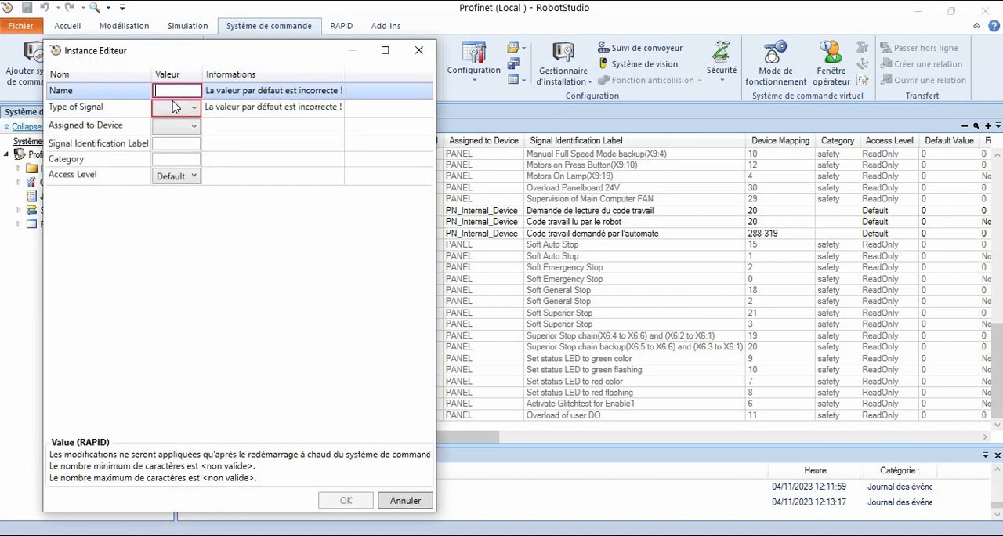
{"action": "type", "text": "Pg"}
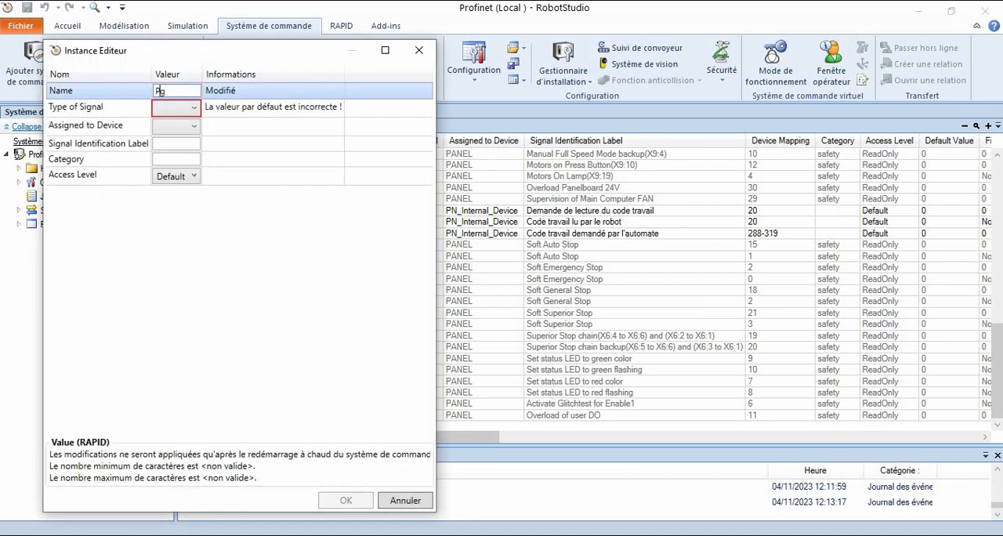
{"action": "type", "text": "o_CodeTr"}
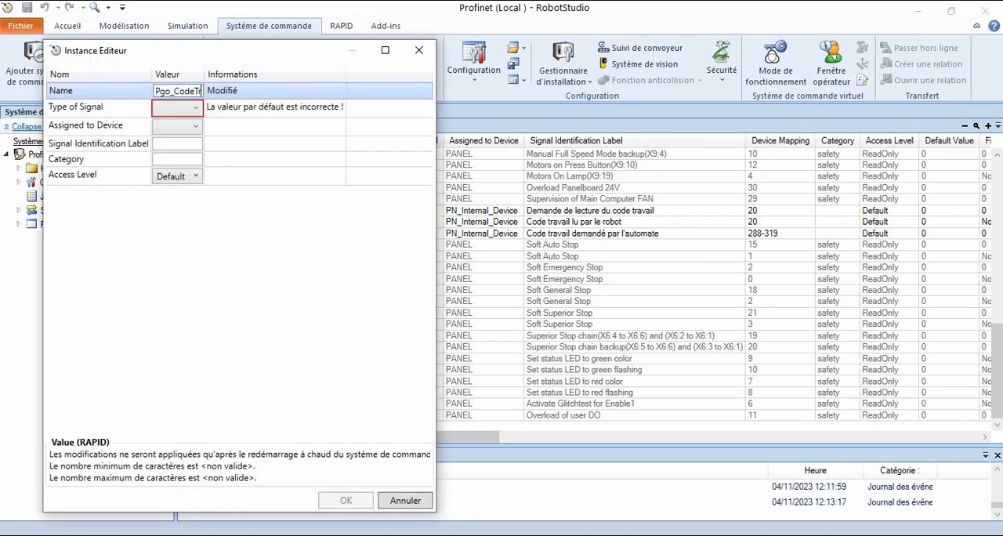
{"action": "type", "text": "avail_EC"}
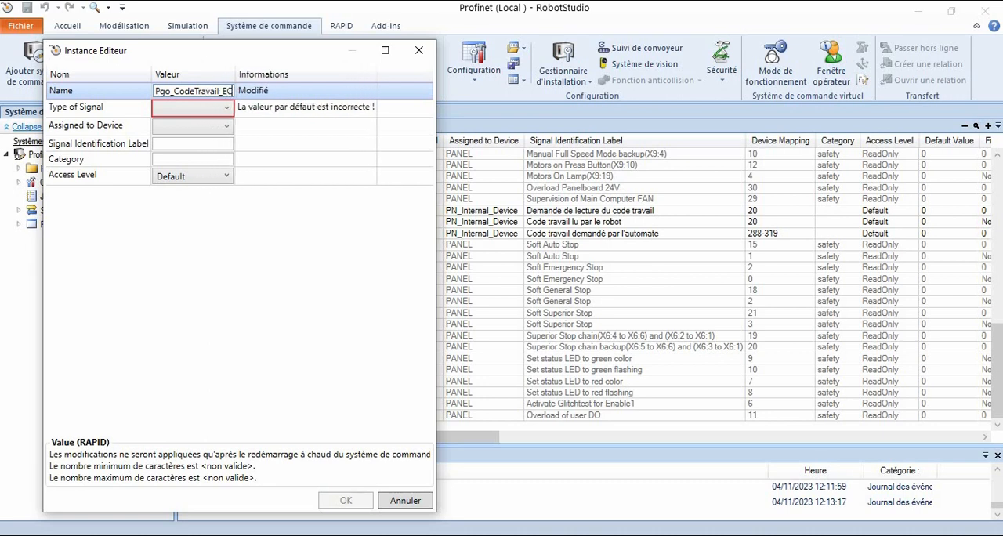
{"action": "left_click", "coordinate": [190, 108]}
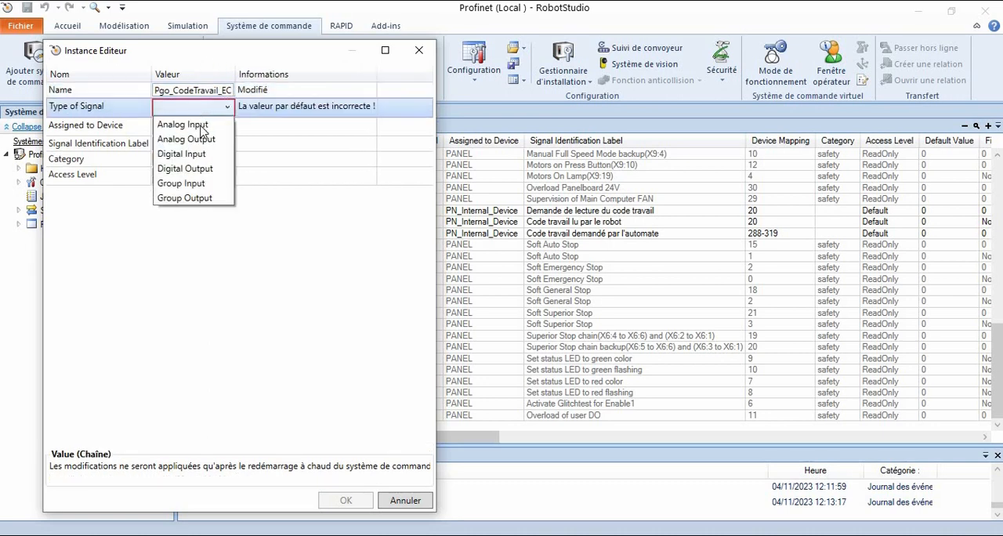
{"action": "left_click", "coordinate": [194, 198]}
{"action": "left_click", "coordinate": [194, 127]}
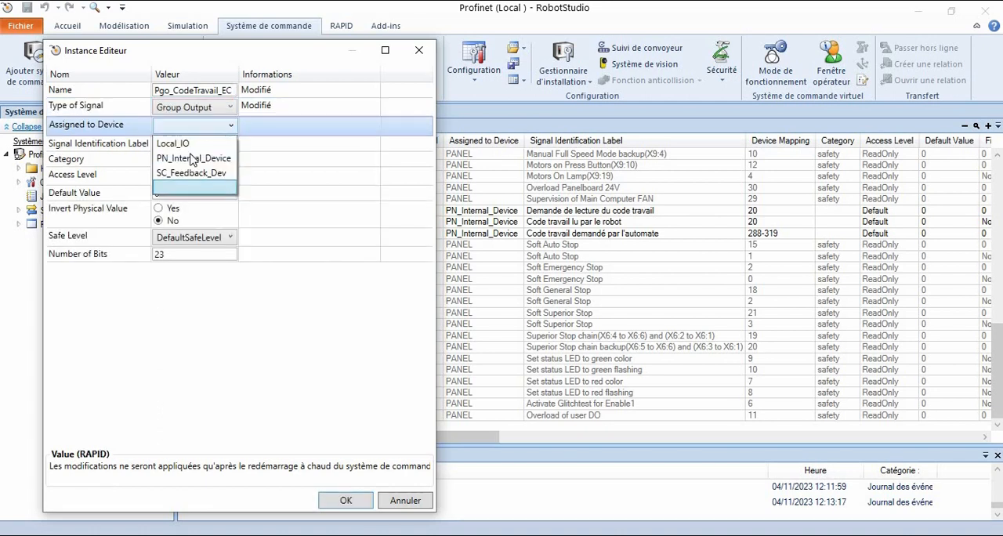
{"action": "left_click", "coordinate": [194, 160]}
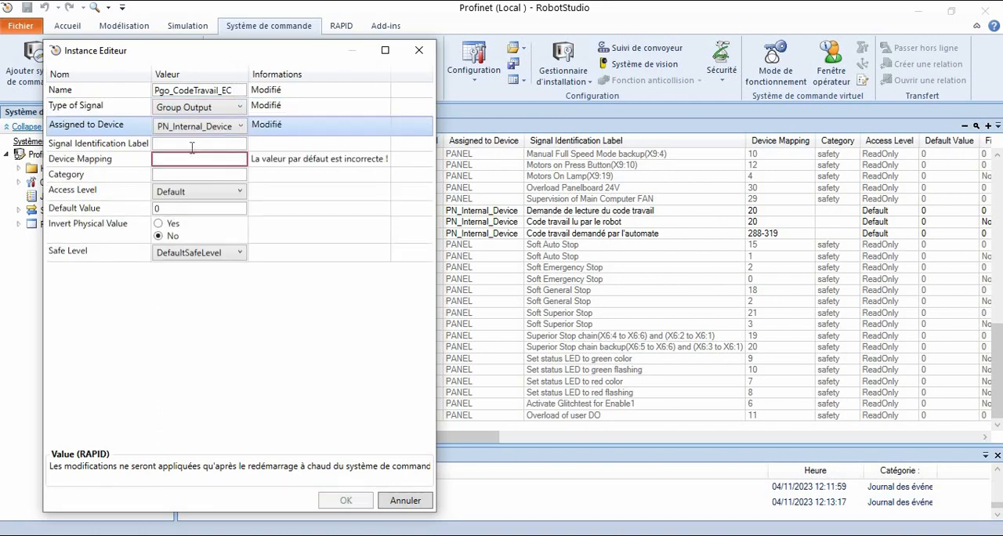
- Set the Signal Identification Label of Pgo_CodeTravail_EC to "Code travail en cours par robot"
{"action": "left_click", "coordinate": [190, 143]}
{"action": "type", "text": "C"}
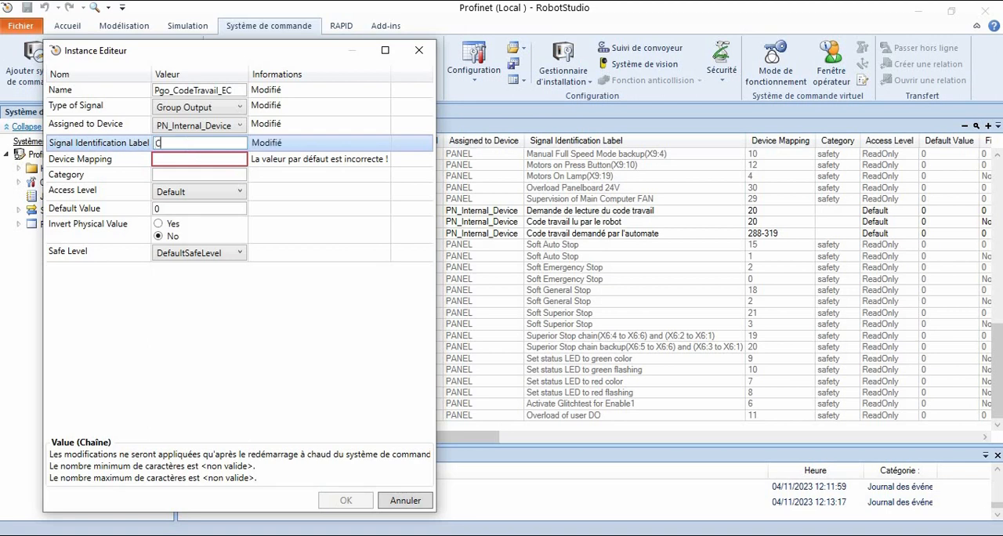
{"action": "type", "text": "ode travail en cours par"}
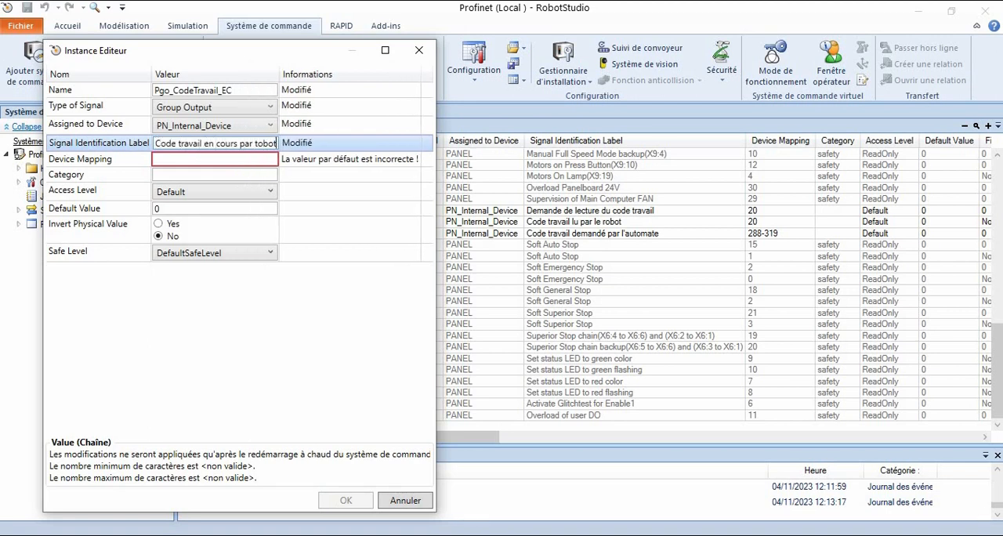
{"action": "type", "text": " robot"}
- Set the Device Mapping of Pgo_CodeTravail_EC to 288-319, accept the new signal and acknowledge the restart notice
{"action": "left_click", "coordinate": [208, 160]}
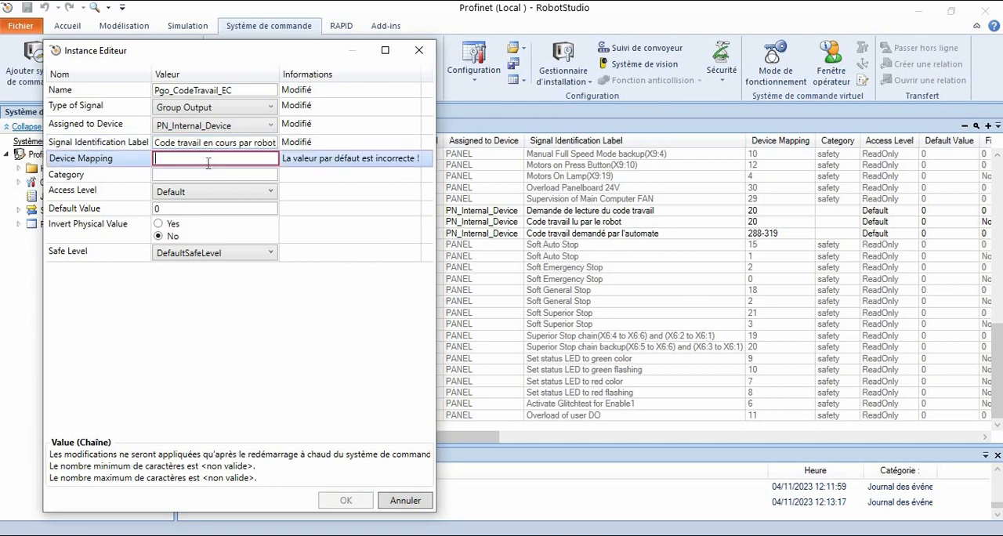
{"action": "type", "text": "288-319"}
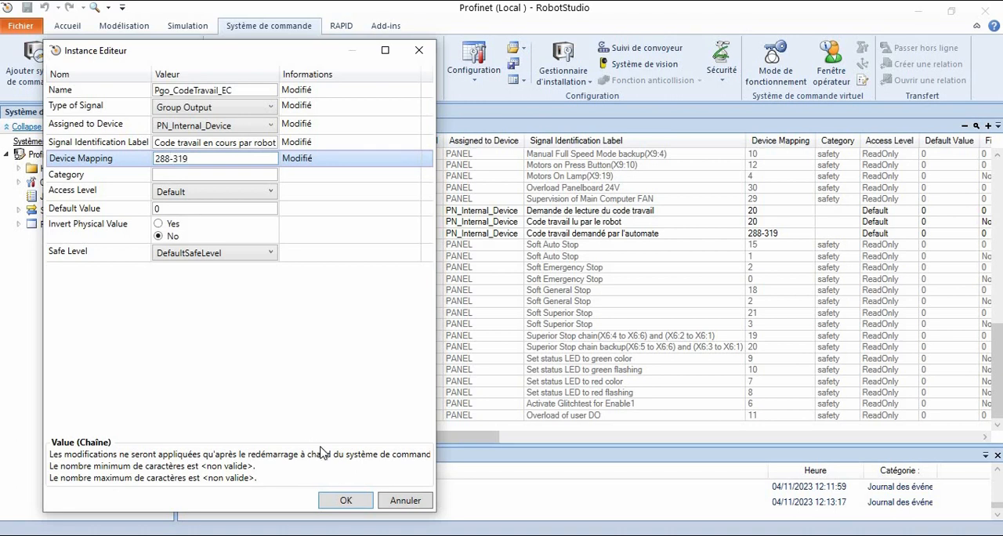
{"action": "left_click", "coordinate": [346, 500]}
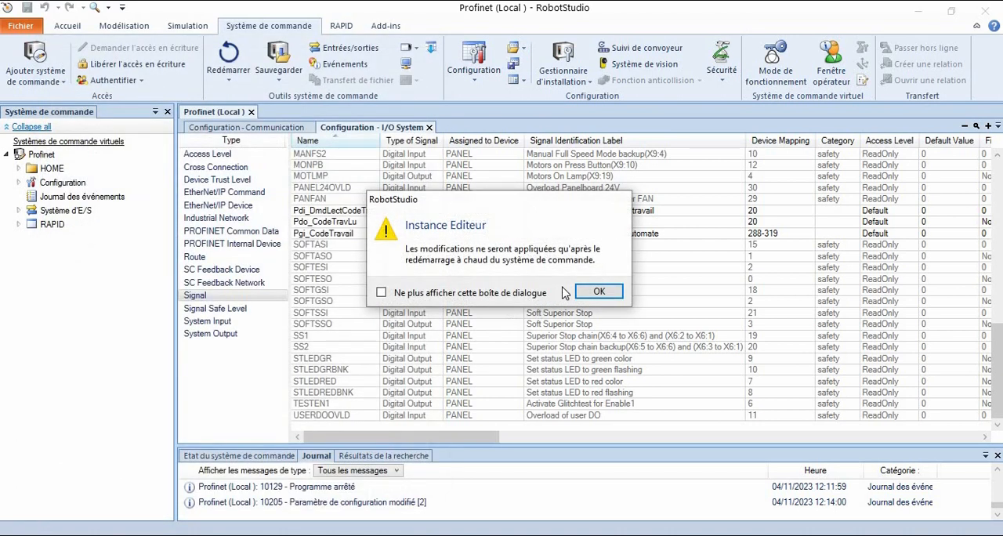
{"action": "left_click", "coordinate": [600, 293]}
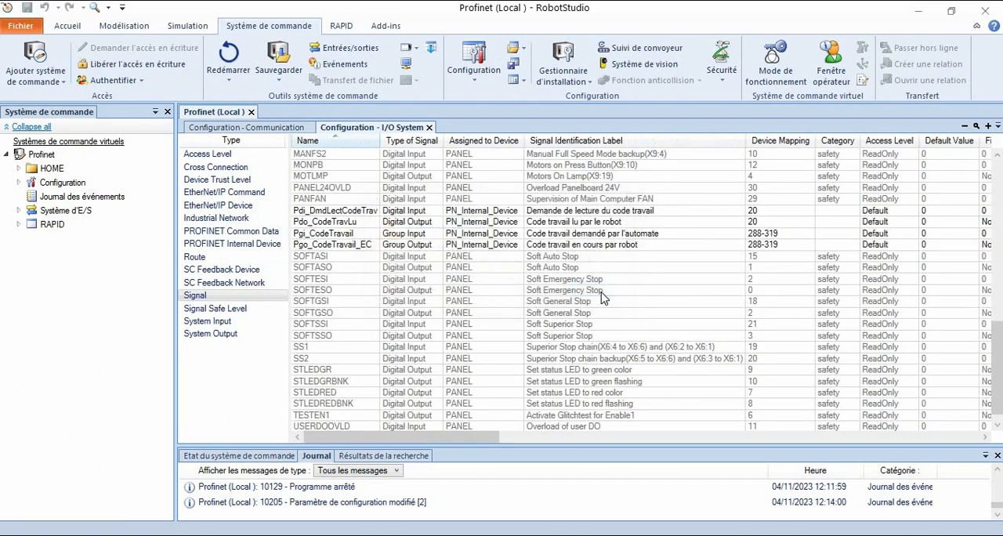